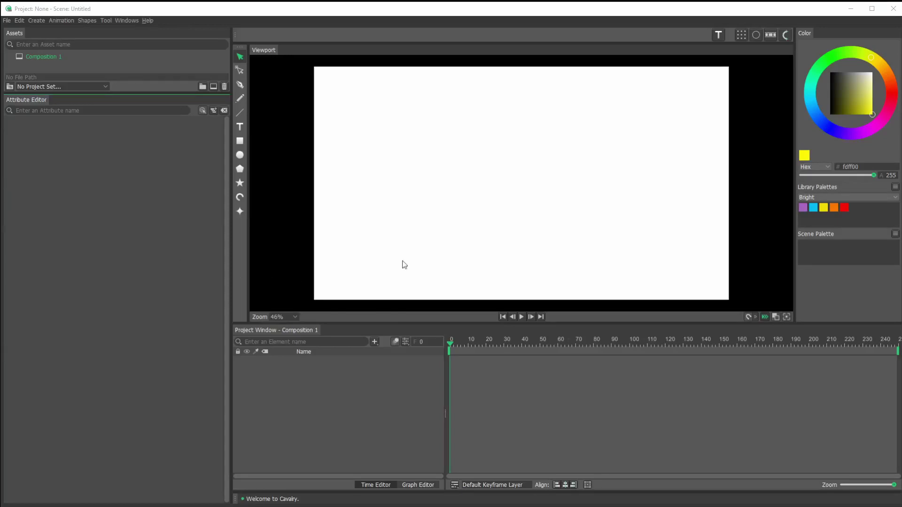
- Add a 'Cavalry' text layer and set both Alignment and Vertical Alignment to Centre
left_click(719, 35)
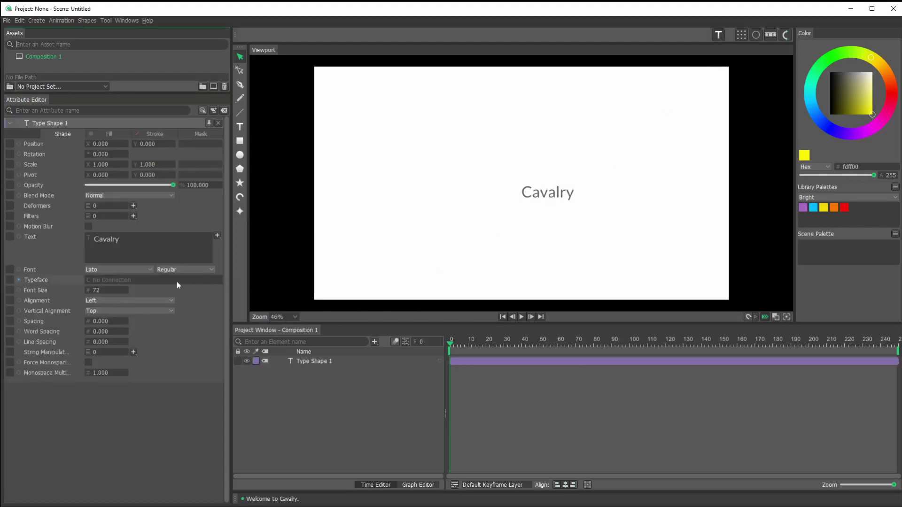
left_click(108, 301)
left_click(113, 314)
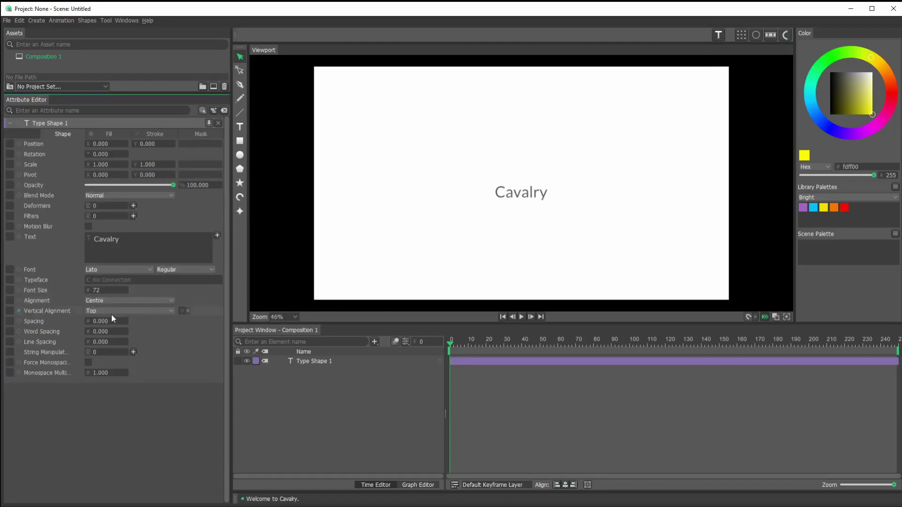
left_click(113, 313)
left_click(120, 323)
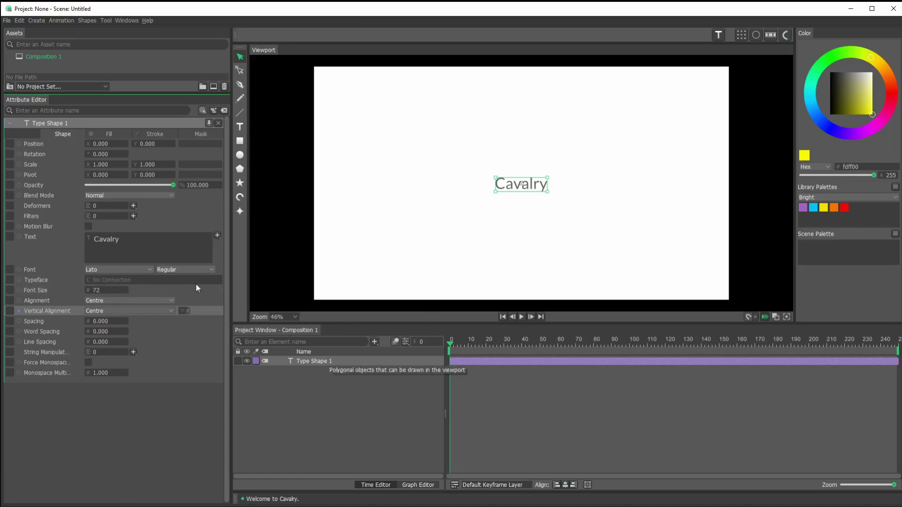
- Set the Cavalry text's font to Short Xurkit
left_click(145, 270)
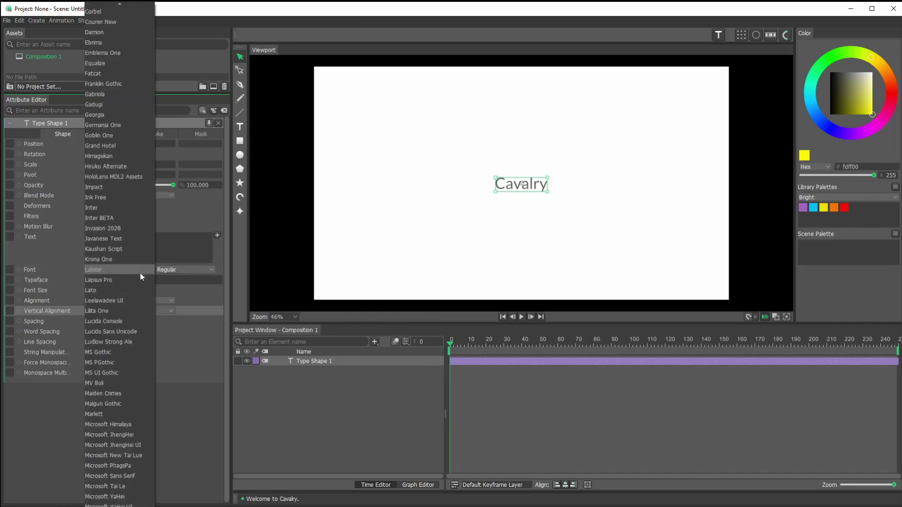
scroll(120, 254, "down", 3)
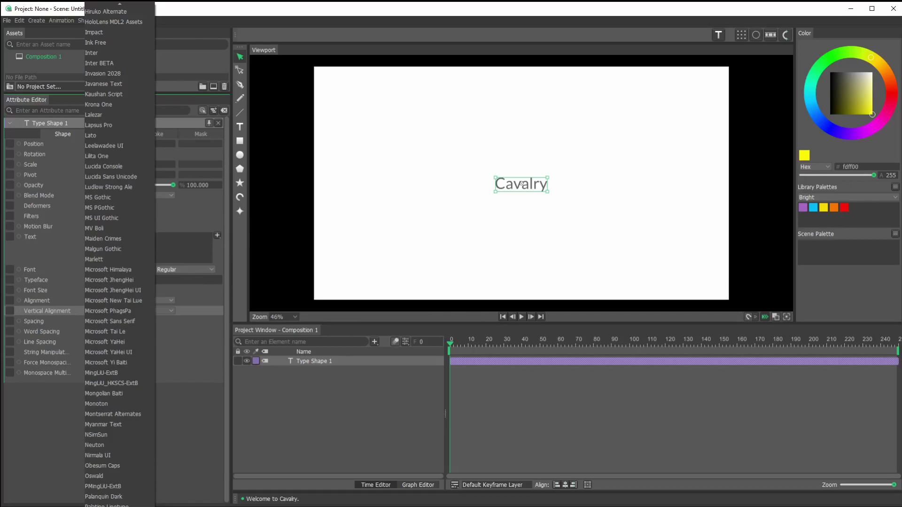
type("Short")
key("Return")
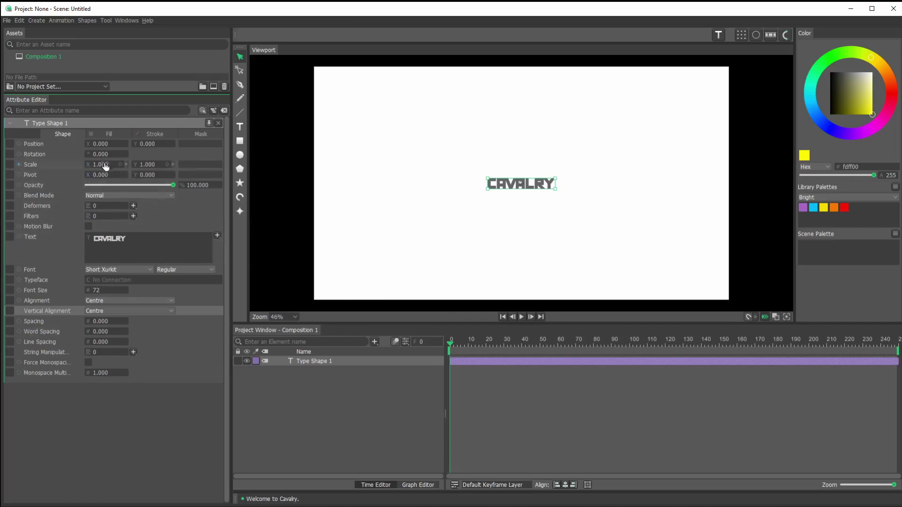
- Link the scale evenly at 4.15 and raise the text to Y position 280.168
left_click_drag(86, 165, 240, 173)
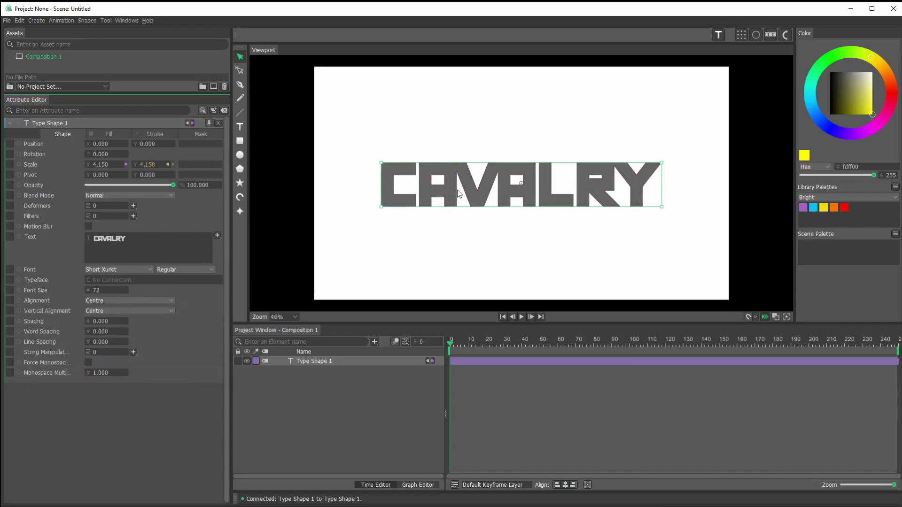
left_click_drag(458, 190, 461, 131)
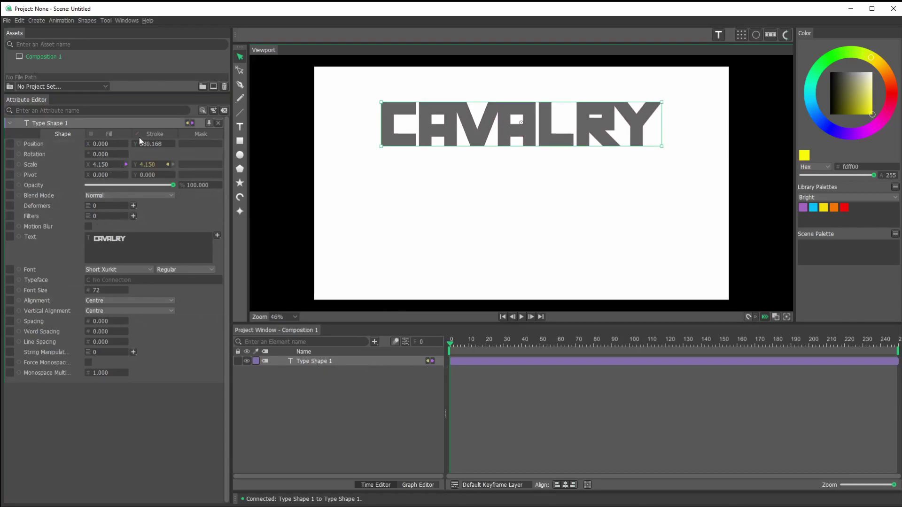
left_click(155, 134)
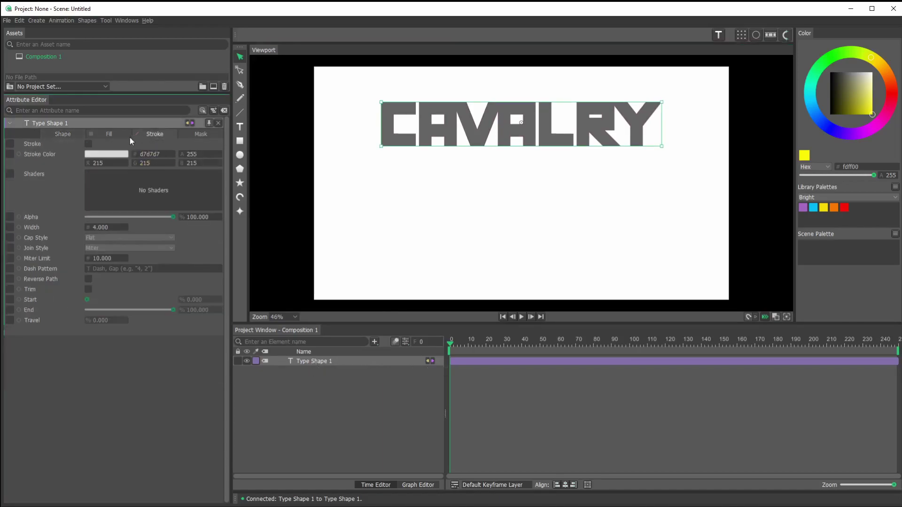
left_click(62, 135)
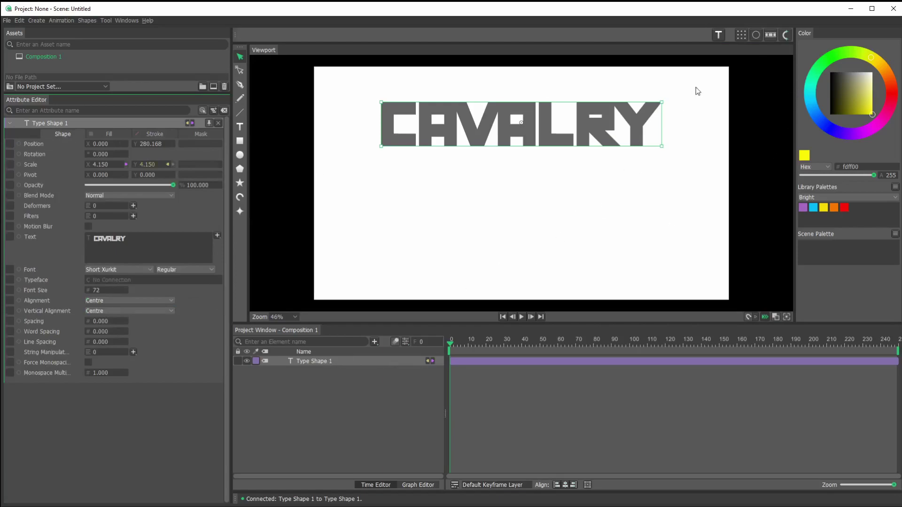
- Add an outline and place Outline 1 beneath Type Shape 1
left_click(755, 34)
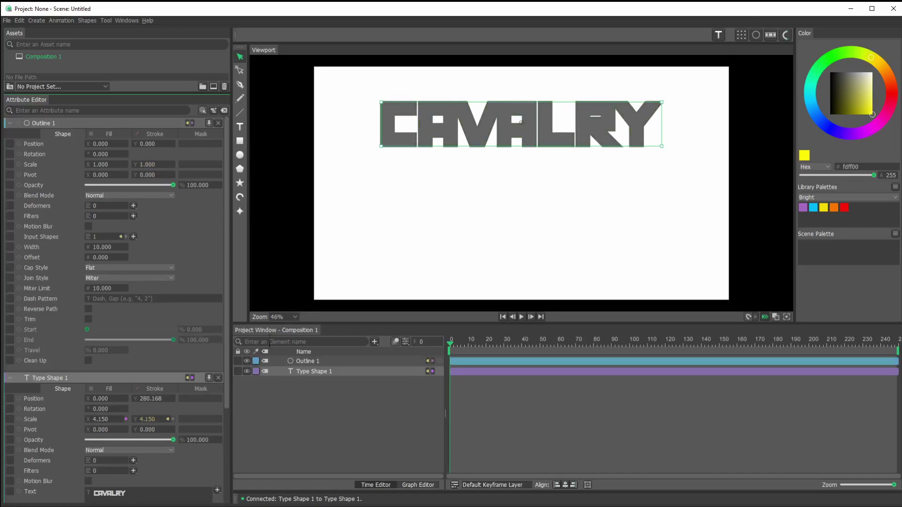
left_click(315, 361)
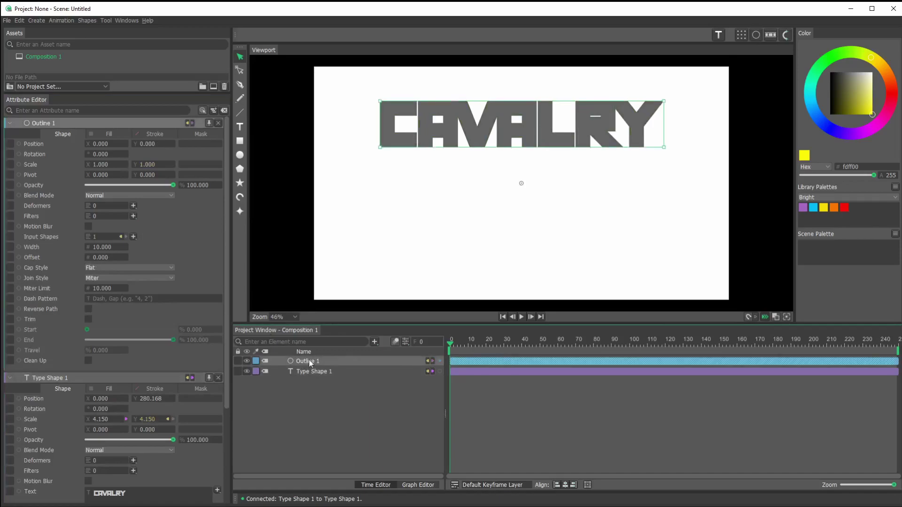
left_click_drag(310, 363, 315, 428)
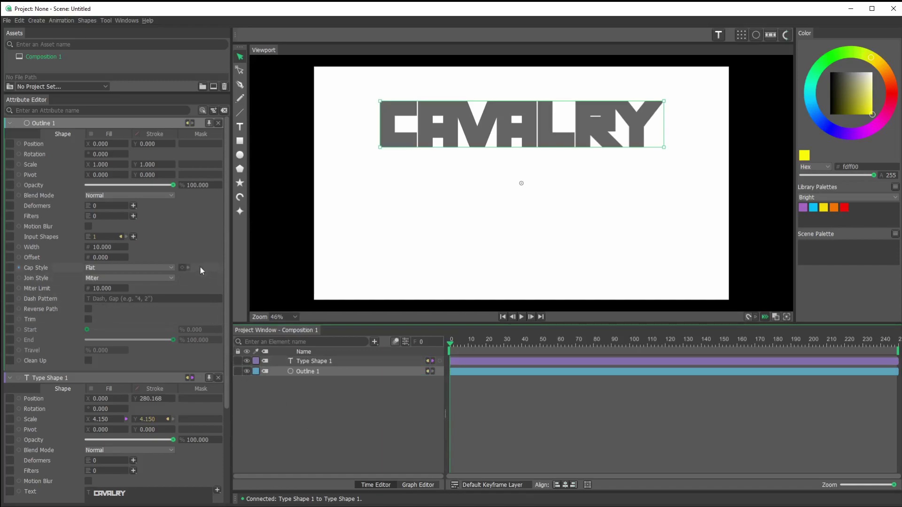
- Colour Outline 1 black (000000) and raise its width to 22
left_click(108, 136)
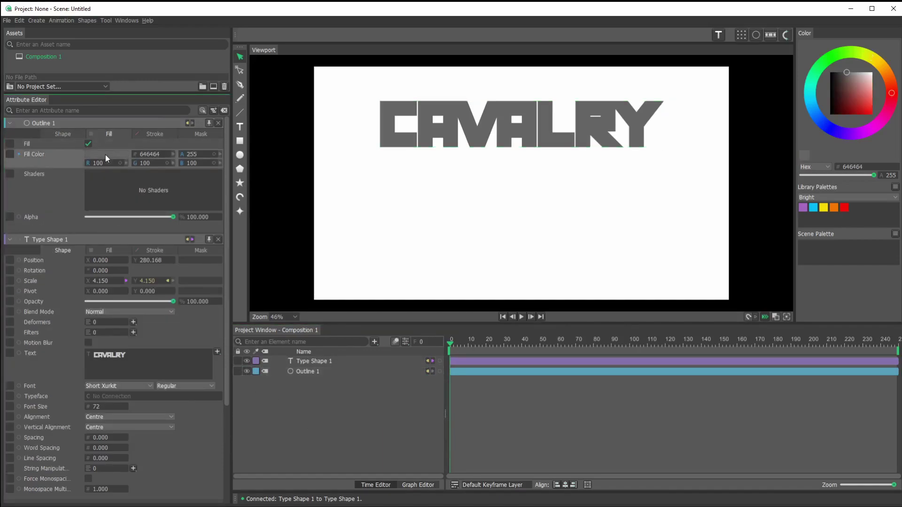
left_click(105, 154)
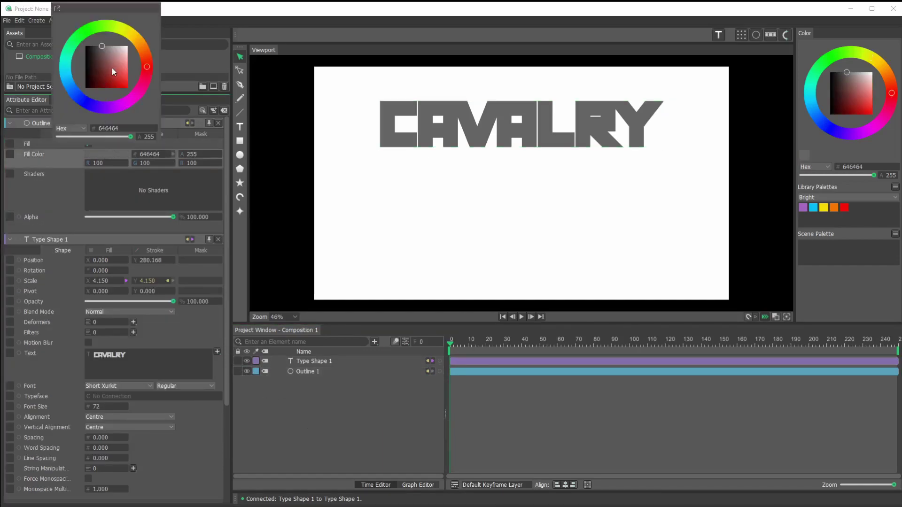
left_click_drag(111, 68, 60, 95)
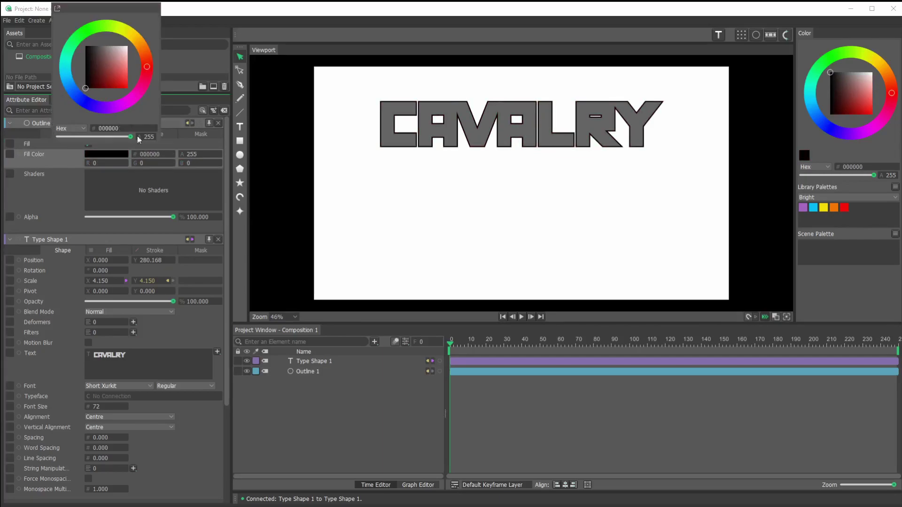
left_click(314, 423)
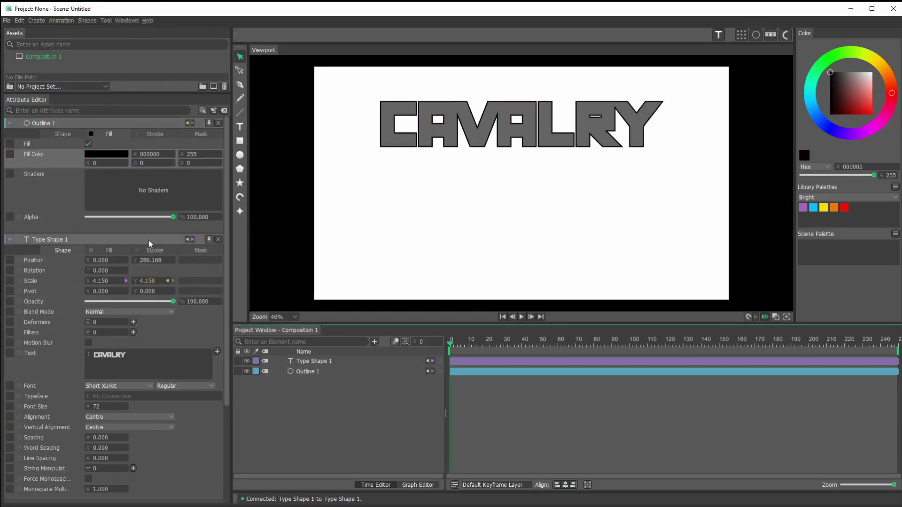
left_click(304, 371)
left_click(66, 136)
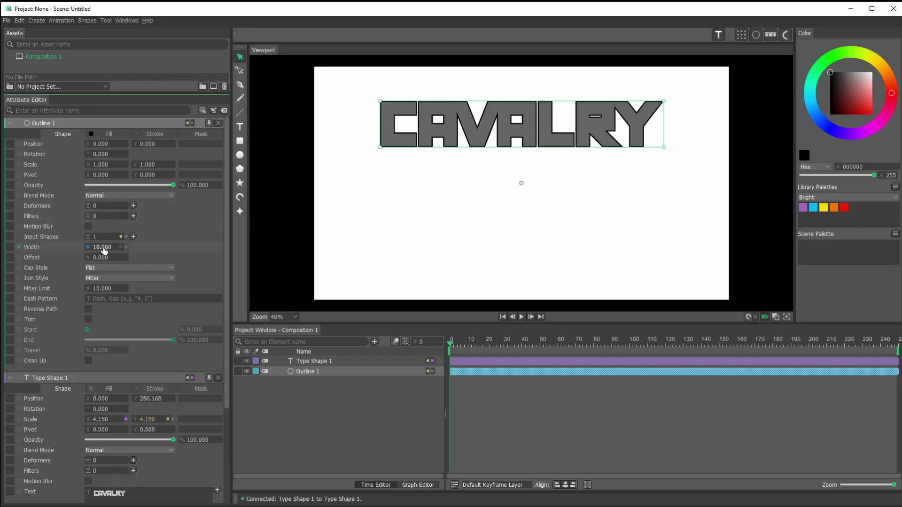
left_click_drag(105, 248, 111, 249)
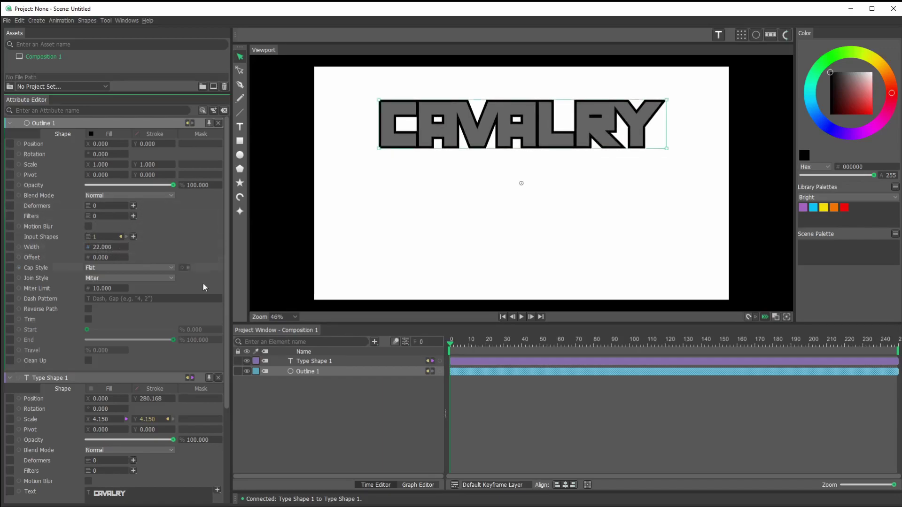
- Enable Trim on Outline 1 with Start 3, End 89 and Travel 4.3
left_click(316, 362)
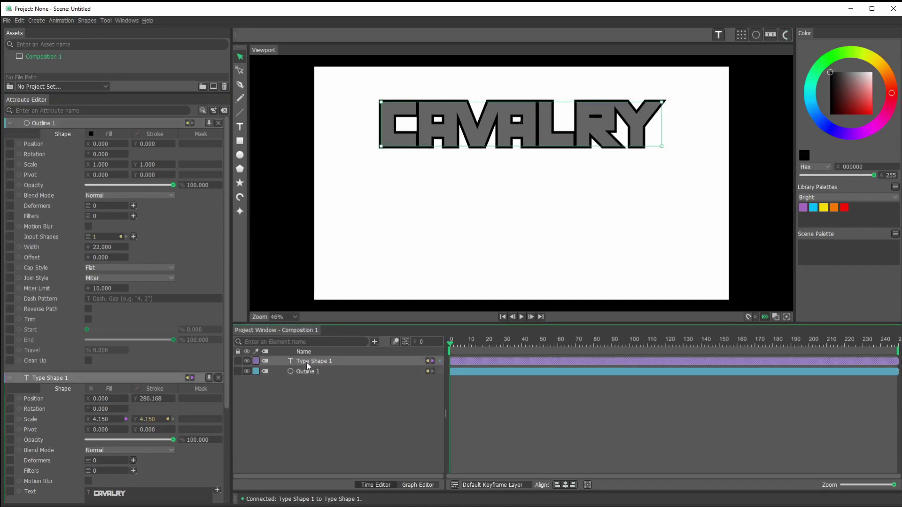
left_click(307, 371)
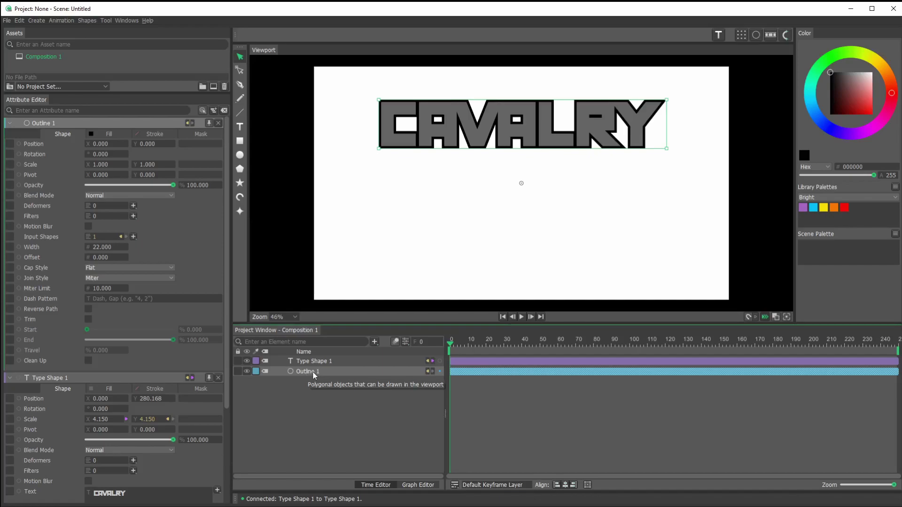
left_click(88, 320)
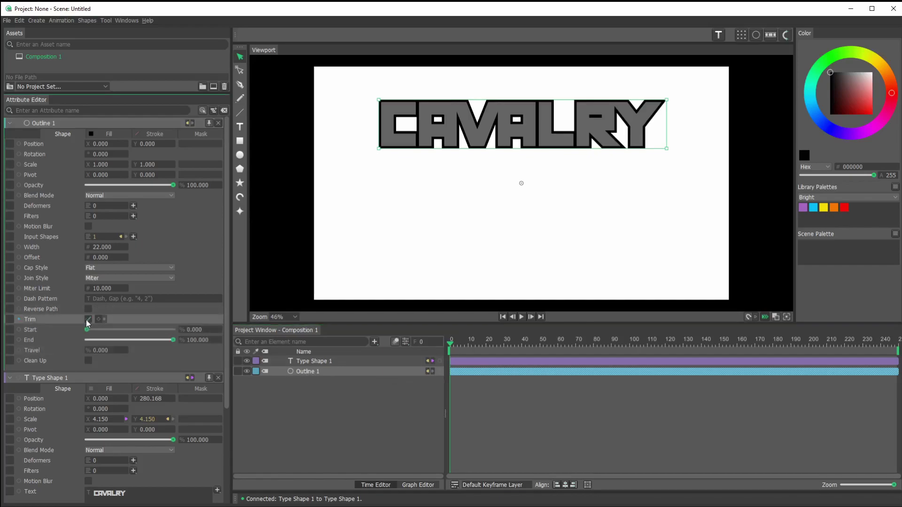
left_click_drag(86, 329, 90, 331)
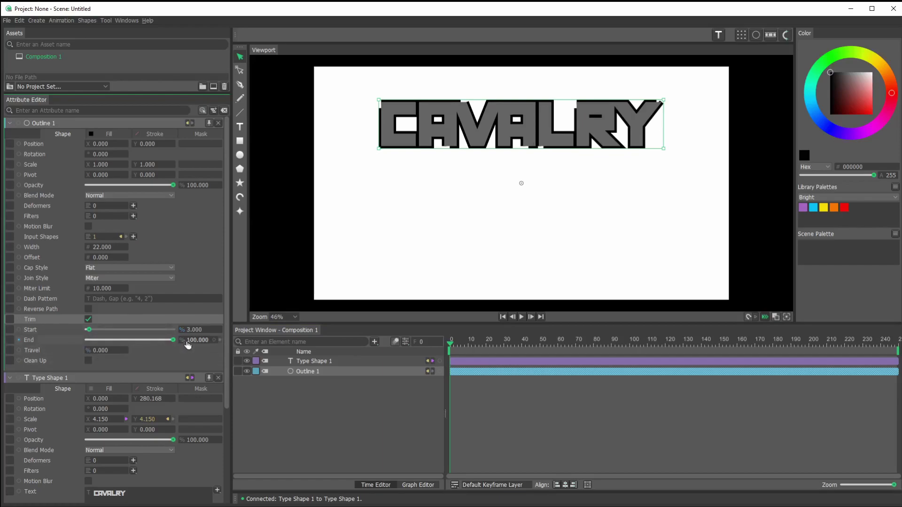
left_click_drag(173, 340, 163, 345)
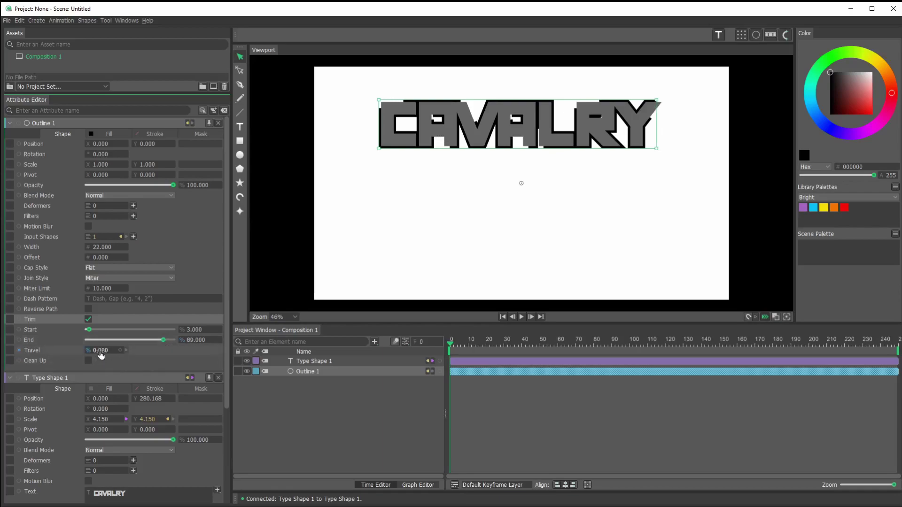
mouse_move(100, 352)
left_mouse_down()
mouse_move(156, 357)
mouse_move(61, 356)
mouse_move(122, 361)
left_mouse_up()
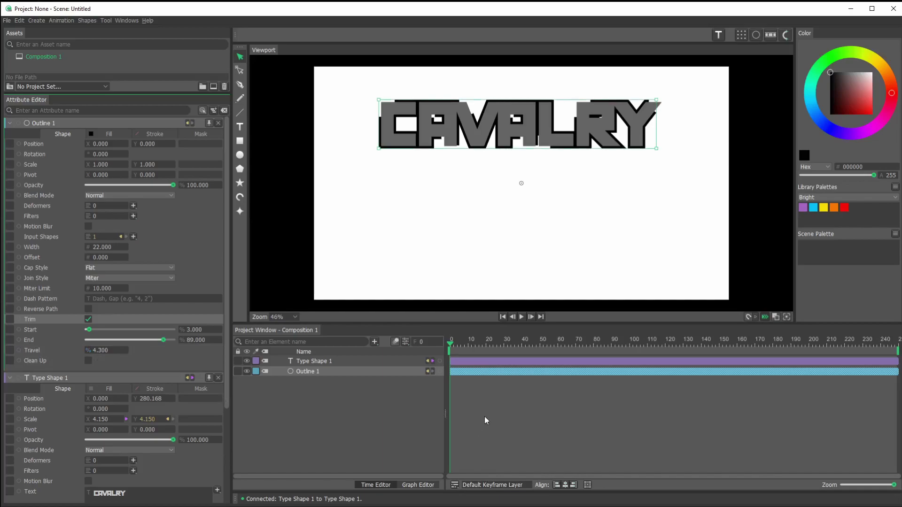
left_click(308, 373)
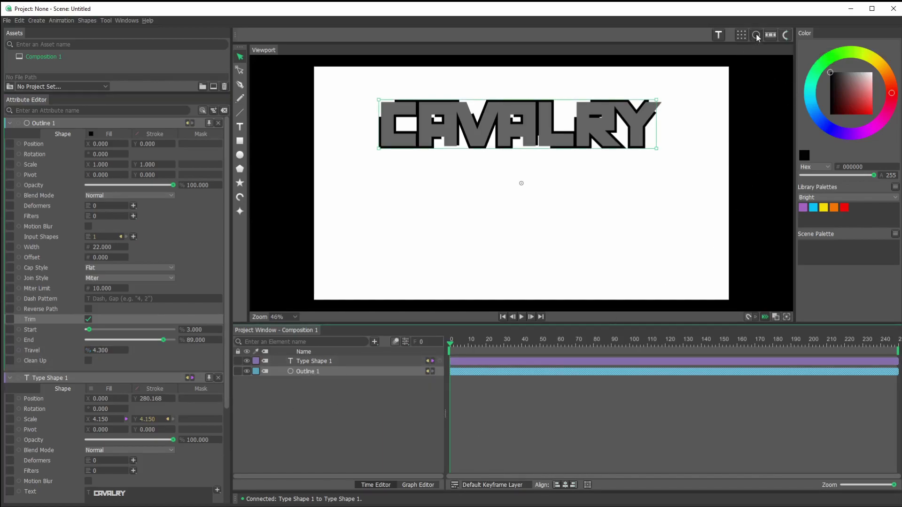
- Add a second outline and move Outline 2 beneath Outline 1
left_click(757, 34)
left_click(308, 360)
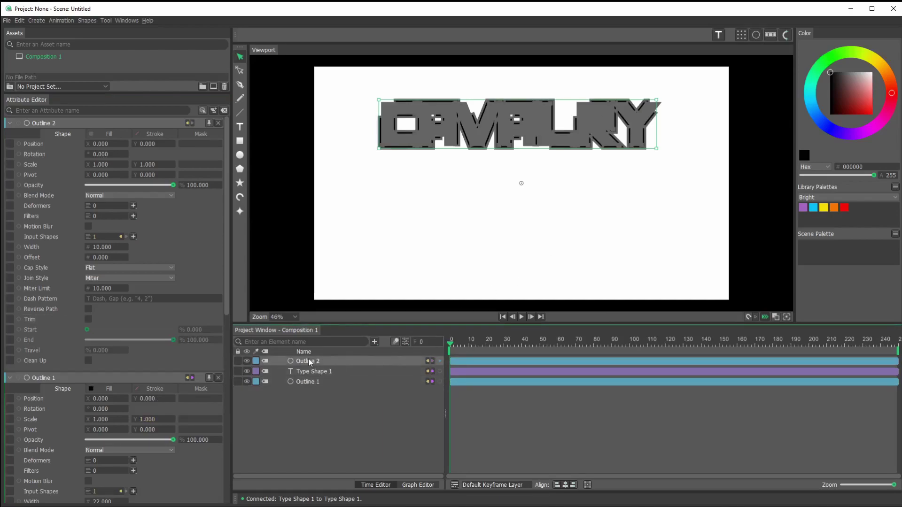
left_click_drag(309, 361, 310, 406)
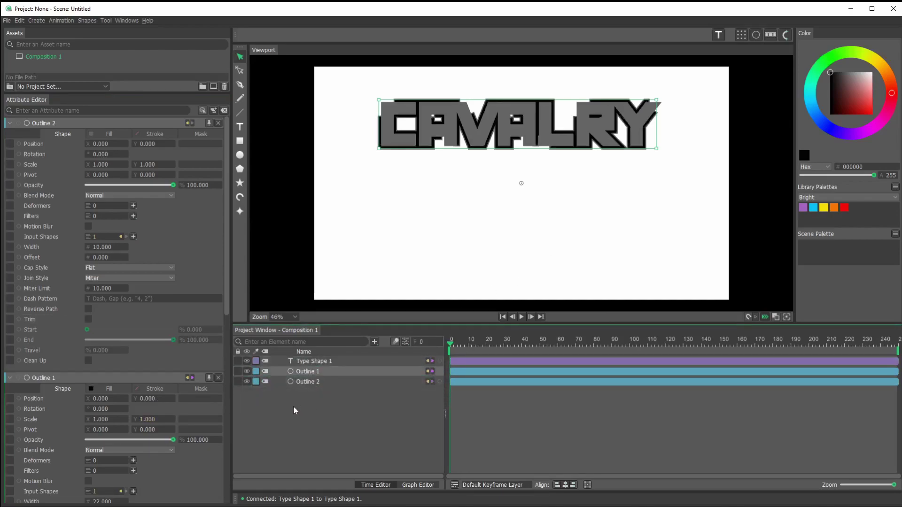
left_click(310, 381)
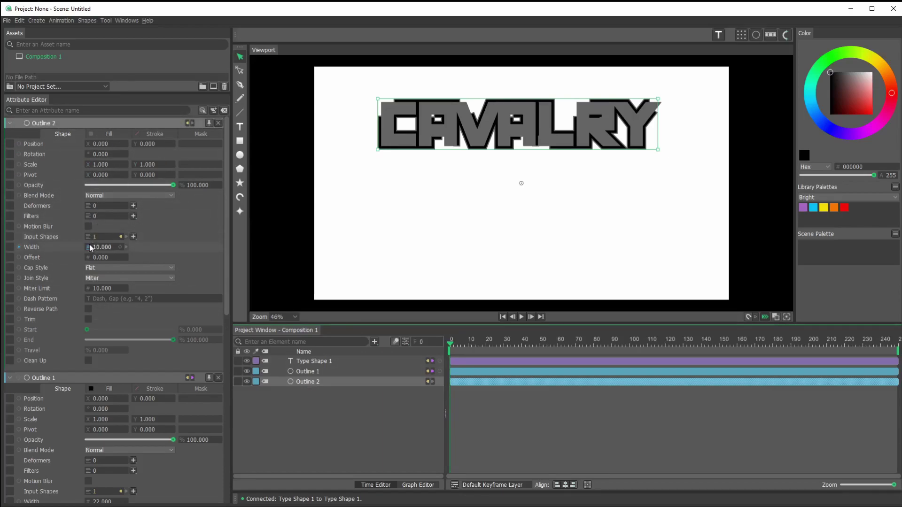
- Set Outline 2's width to 36 and its Miter Limit to 1.15
mouse_move(102, 249)
left_mouse_down()
mouse_move(123, 252)
mouse_move(116, 258)
left_mouse_up()
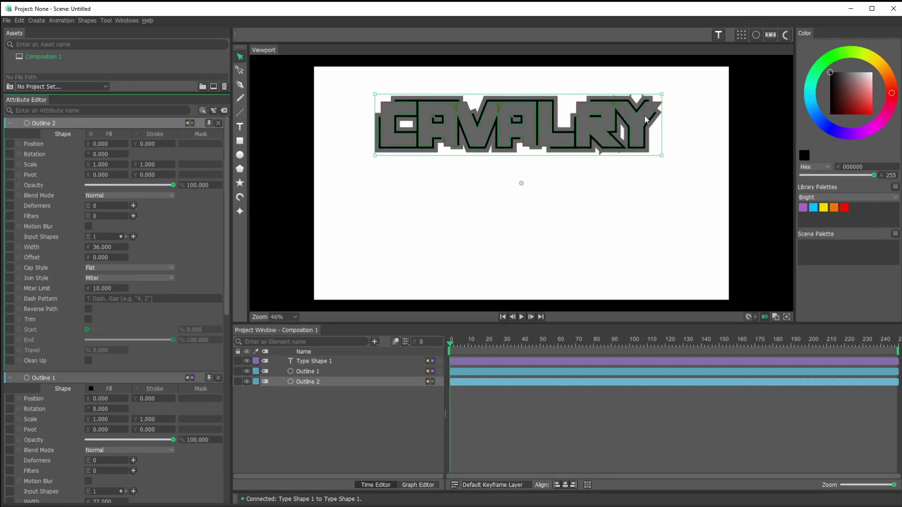
scroll(504, 128, "up", 3)
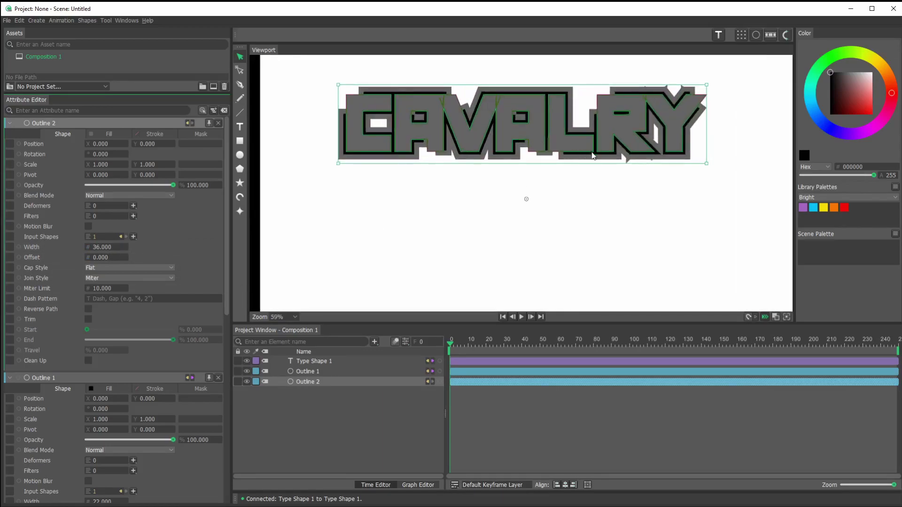
scroll(592, 156, "up", 3)
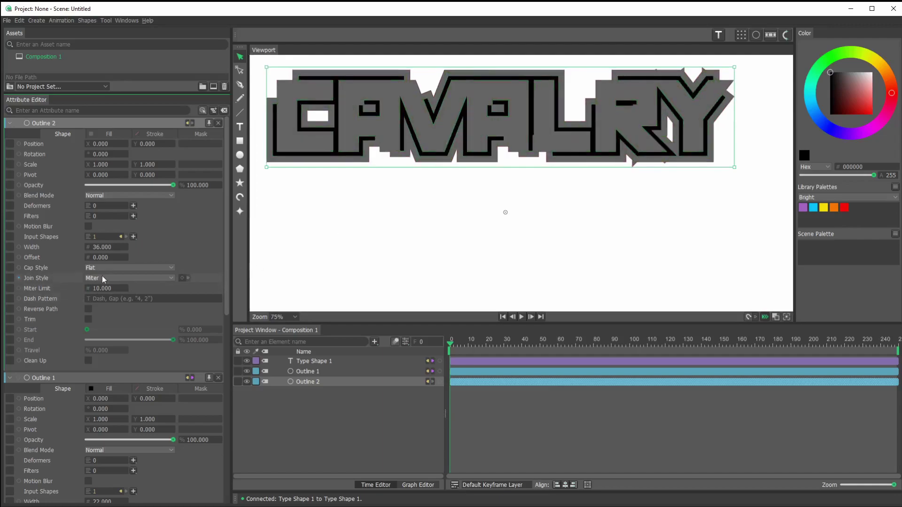
left_click_drag(101, 288, 0, 296)
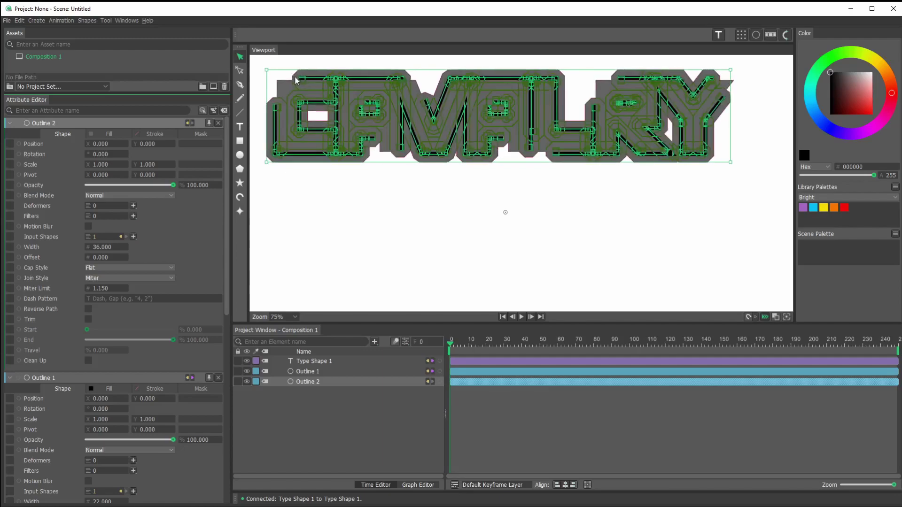
left_click(384, 452)
- Change Outline 2's fill colour to pink ff55c2
scroll(553, 233, "down", 1)
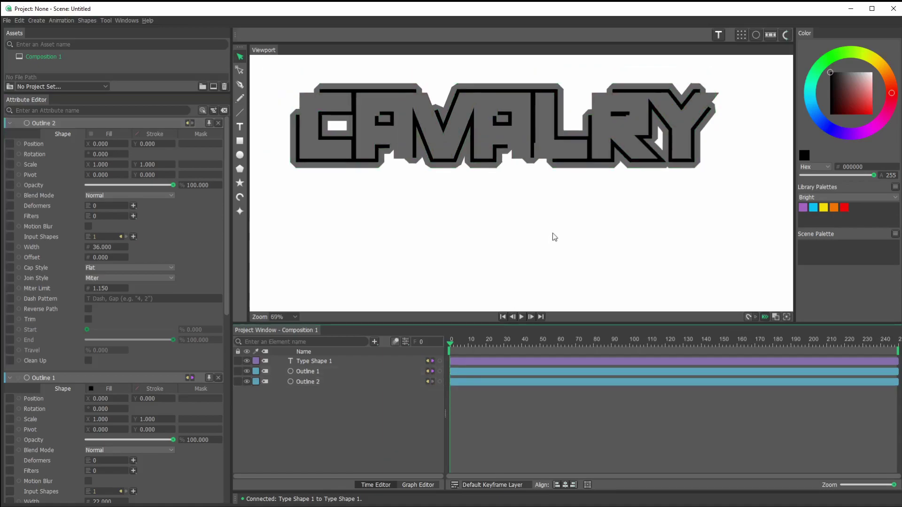
left_click(98, 134)
left_click(110, 156)
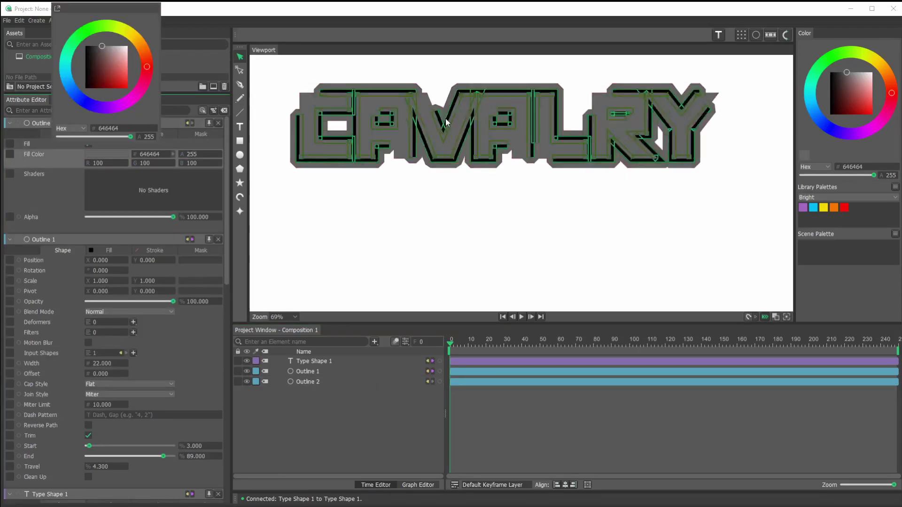
mouse_move(111, 53)
left_mouse_down()
mouse_move(133, 102)
mouse_move(142, 103)
mouse_move(156, 75)
mouse_move(137, 92)
mouse_move(135, 76)
left_mouse_up()
left_click(147, 72)
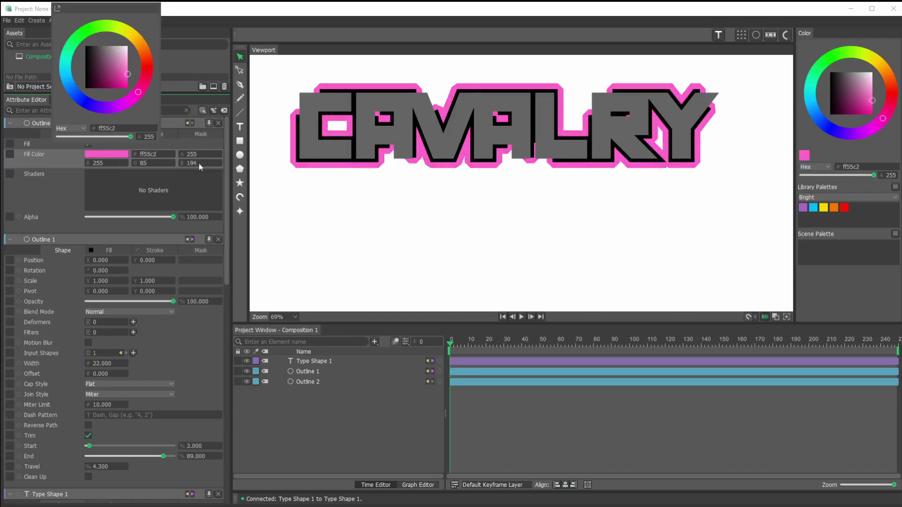
left_click(374, 433)
left_click(312, 383)
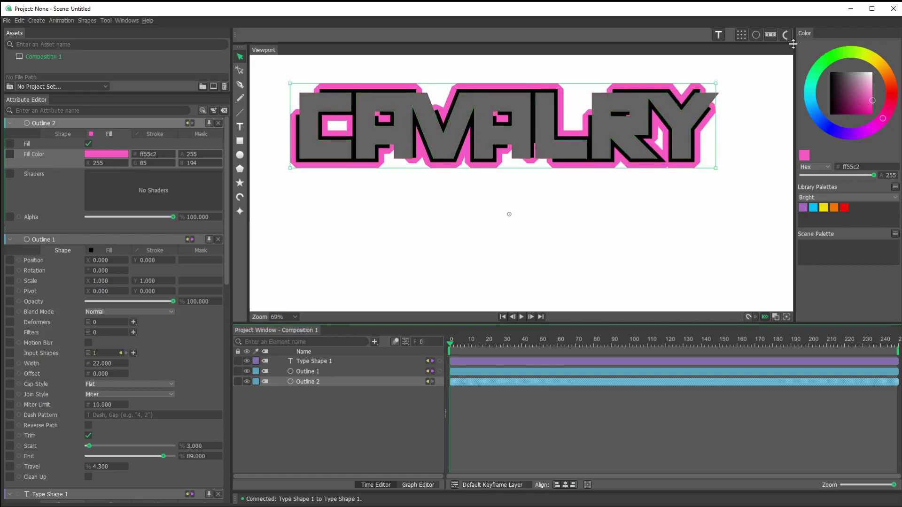
- Add Outline 3 at the bottom of the layer stack with width 52
left_click(757, 35)
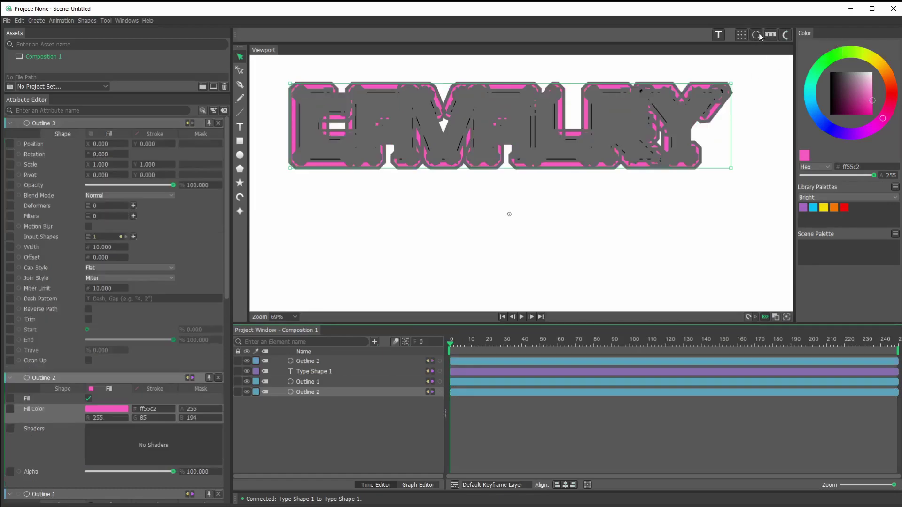
left_click_drag(320, 360, 323, 408)
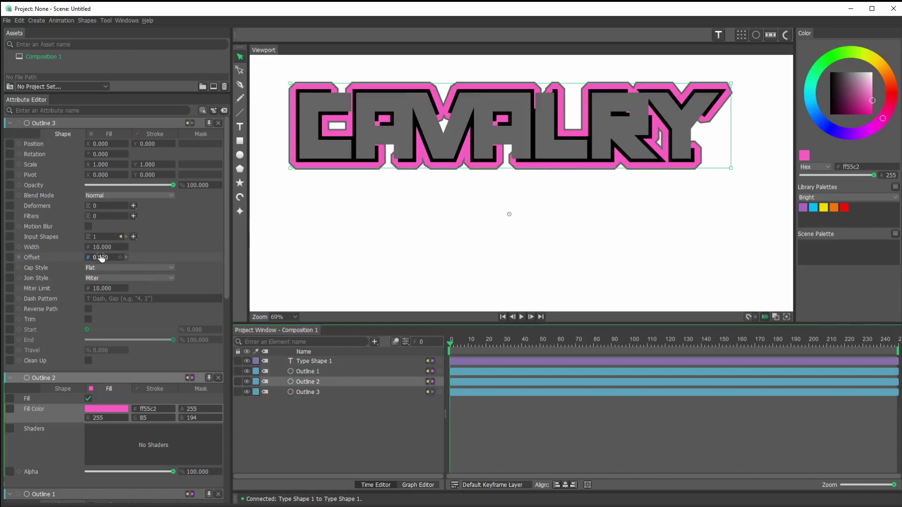
left_click_drag(105, 251, 123, 259)
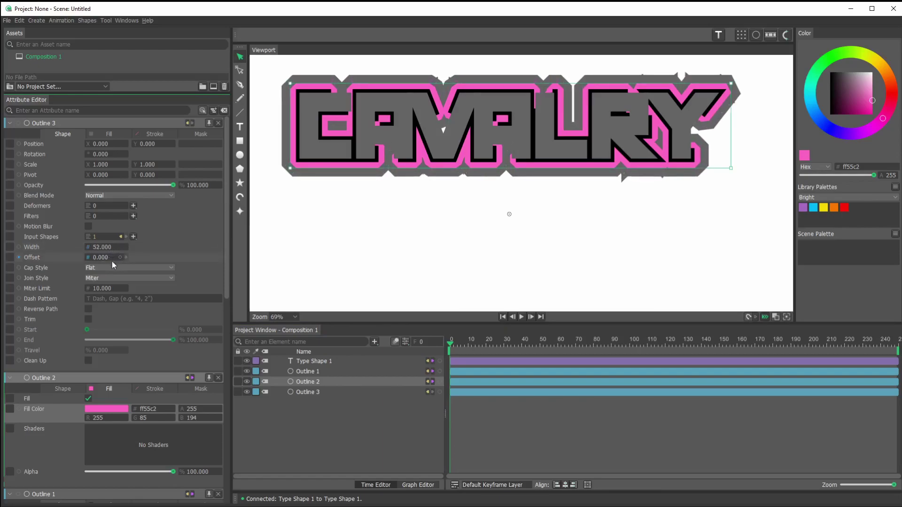
- Colour Outline 3's fill bright cyan blue (00caff)
left_click(109, 134)
left_click(112, 153)
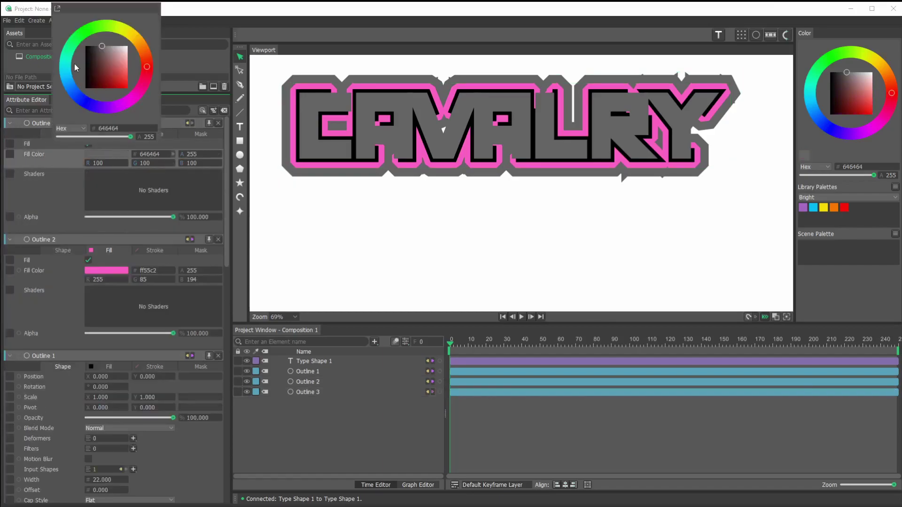
left_click(67, 78)
left_click_drag(119, 74, 154, 97)
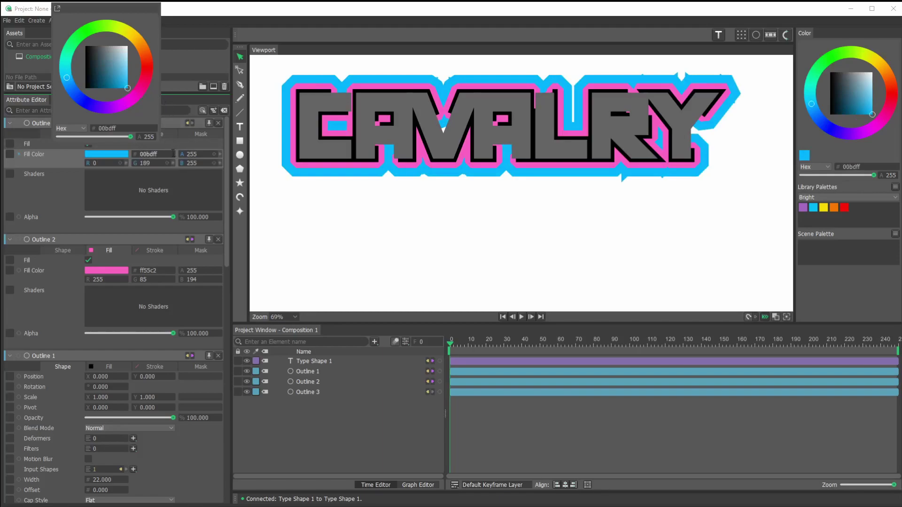
mouse_move(67, 79)
left_mouse_down()
mouse_move(70, 86)
mouse_move(67, 74)
left_mouse_up()
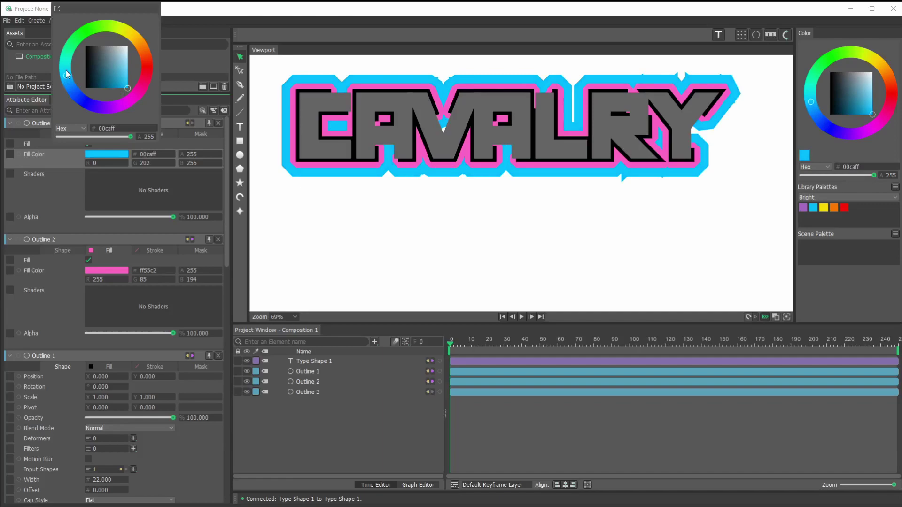
left_click(71, 185)
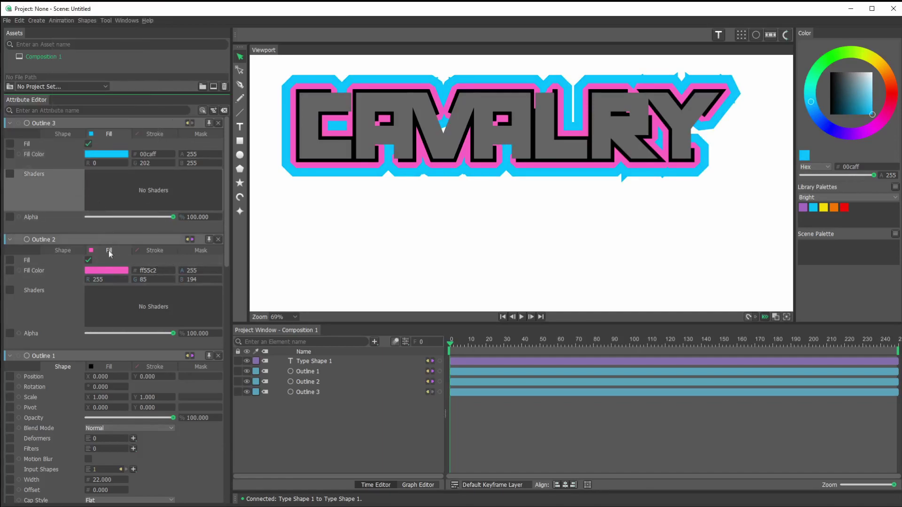
- Lower Outline 3's Miter Limit to 1.09 for clipped cyan corners
left_click(66, 136)
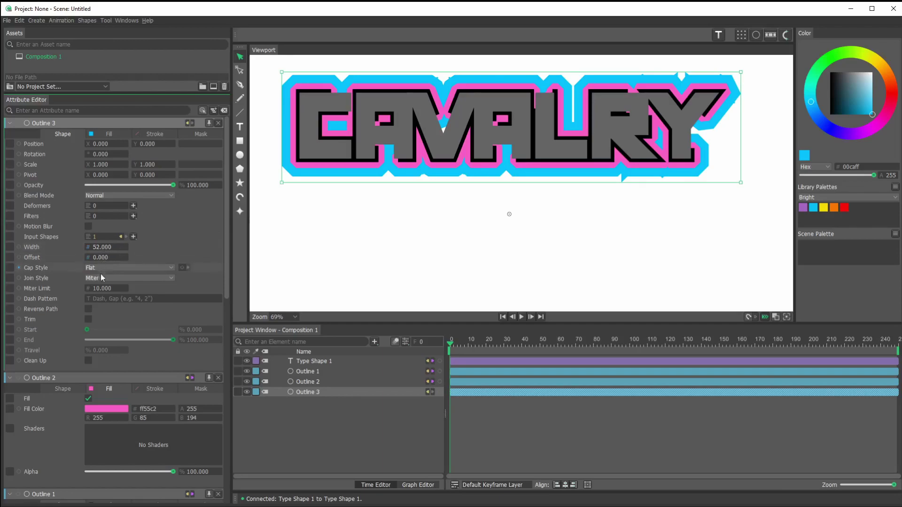
left_click_drag(106, 293, 14, 292)
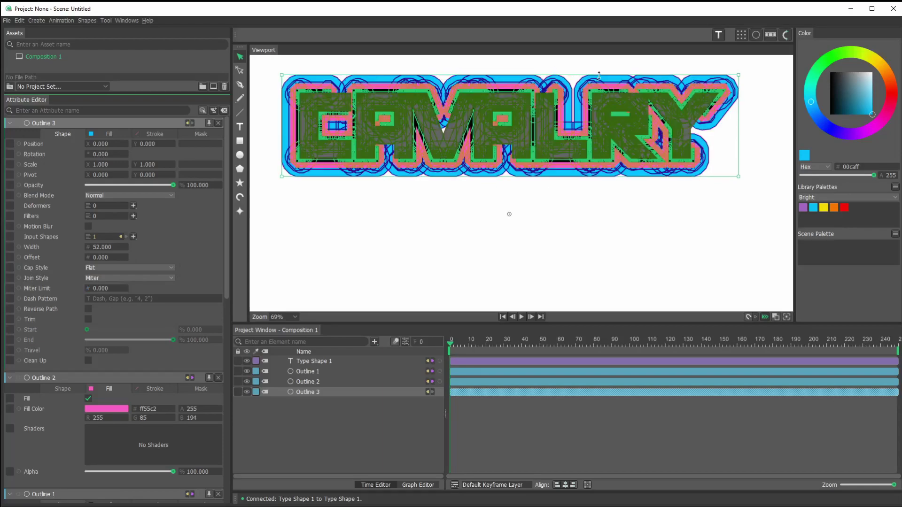
scroll(599, 75, "up", 5)
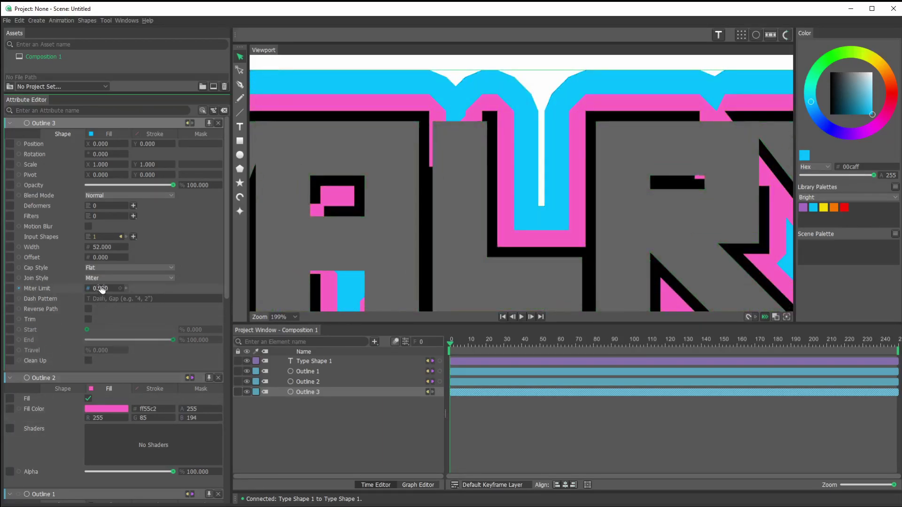
left_click_drag(102, 288, 153, 302)
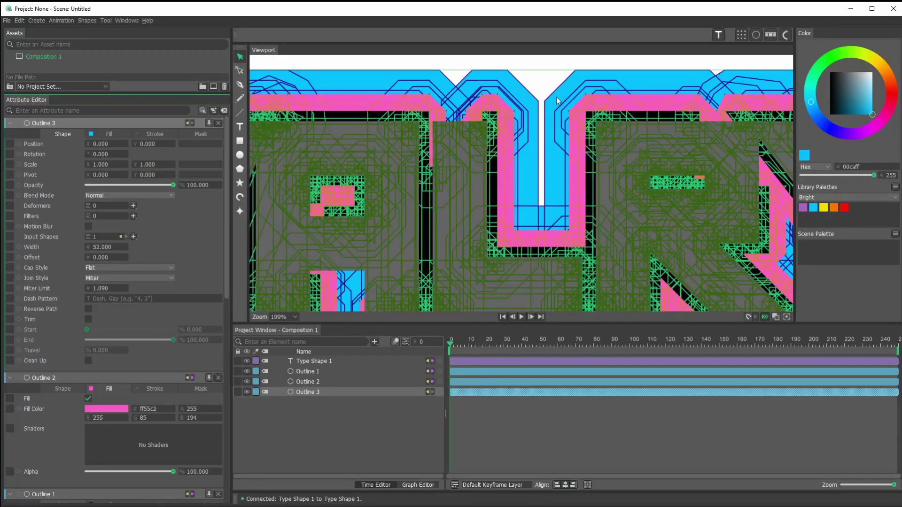
scroll(594, 150, "down", 3)
scroll(594, 151, "down", 3)
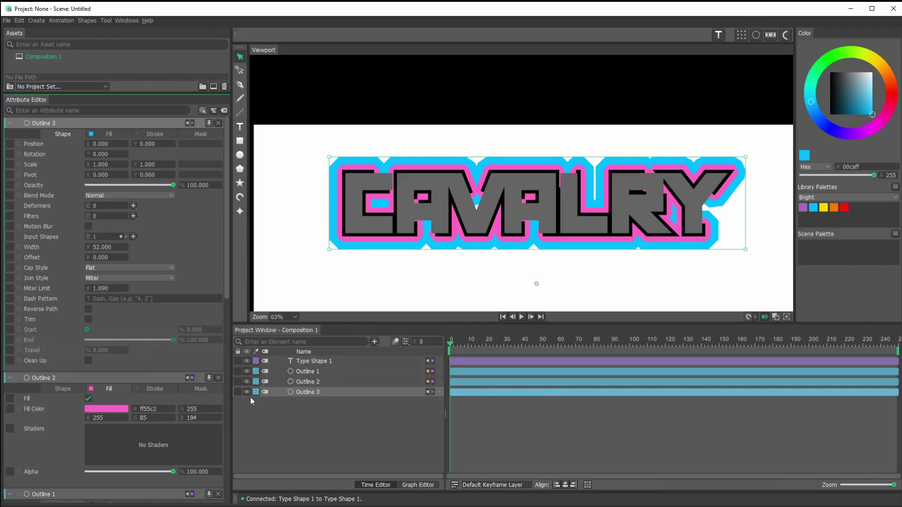
- Enable Trim on the cyan Outline 3 with Start 18 and Travel 17.2
left_click(88, 319)
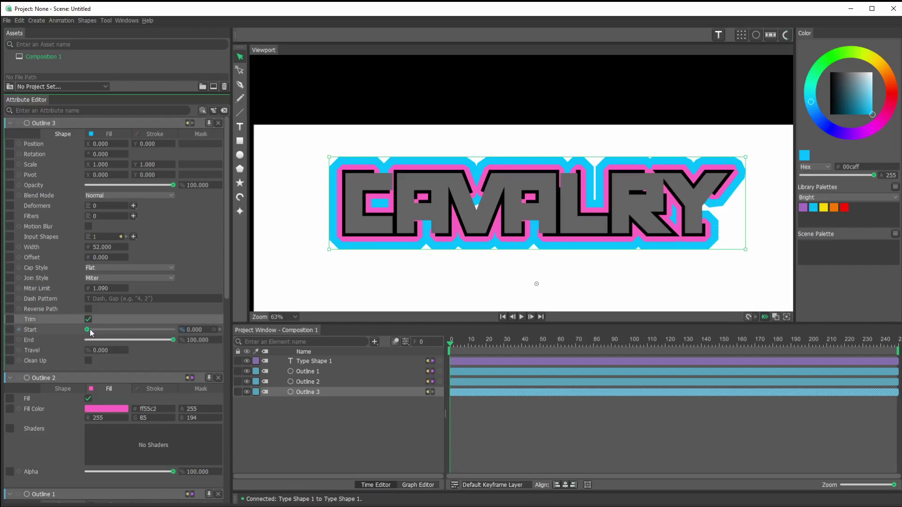
mouse_move(90, 330)
left_mouse_down()
mouse_move(111, 331)
mouse_move(103, 337)
left_mouse_up()
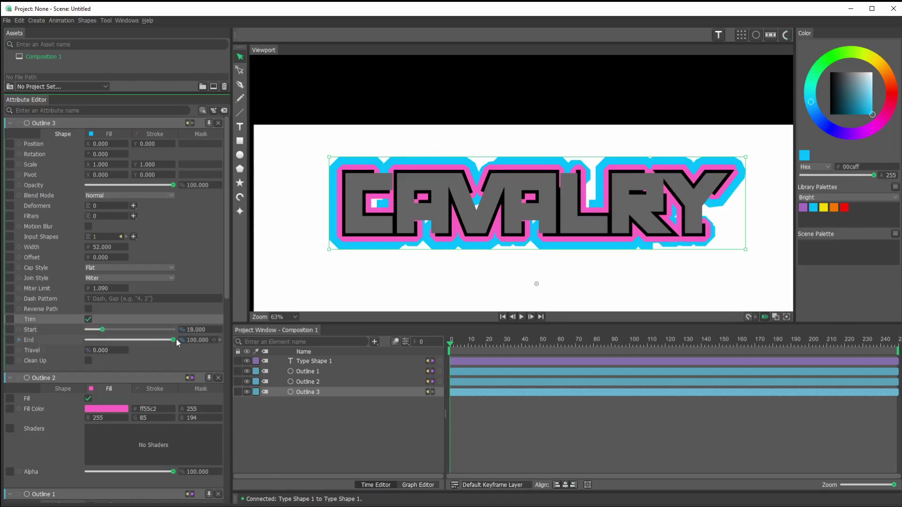
mouse_move(177, 340)
left_mouse_down()
mouse_move(148, 343)
mouse_move(187, 348)
left_mouse_up()
left_click_drag(98, 350, 184, 353)
left_click(331, 391)
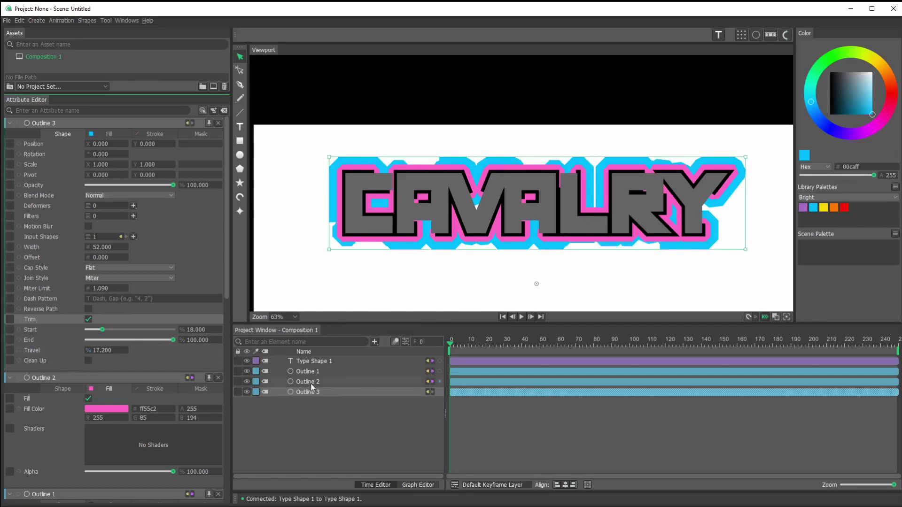
- Enable Trim on the pink Outline 2 and adjust its start and end
left_click(309, 381)
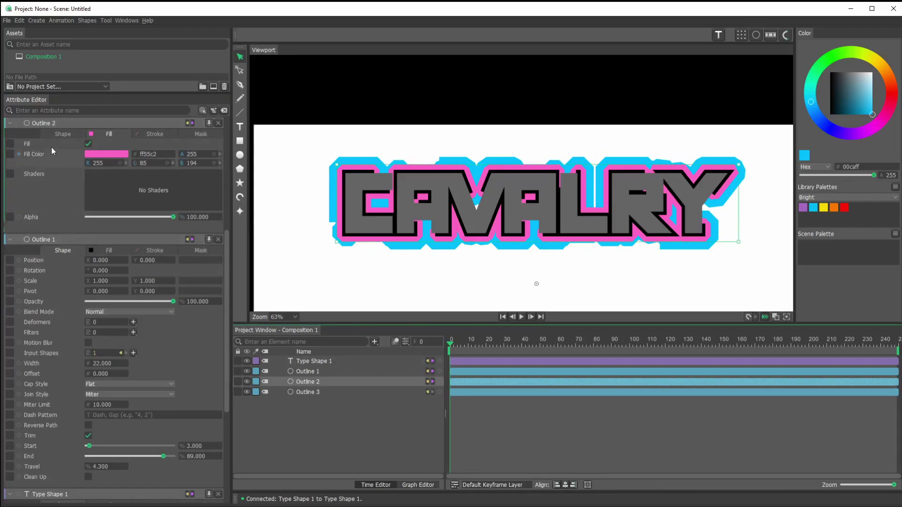
left_click(61, 134)
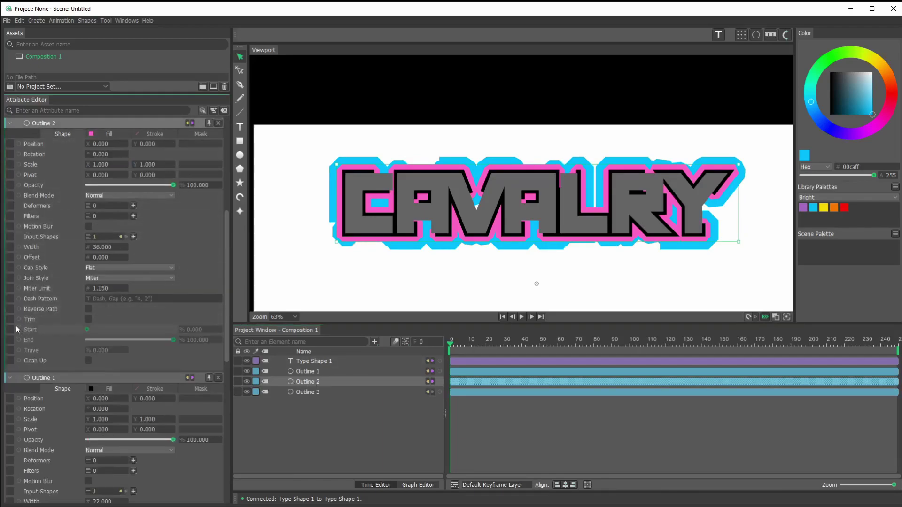
left_click(88, 320)
left_click_drag(87, 331, 99, 329)
left_click_drag(171, 339, 154, 345)
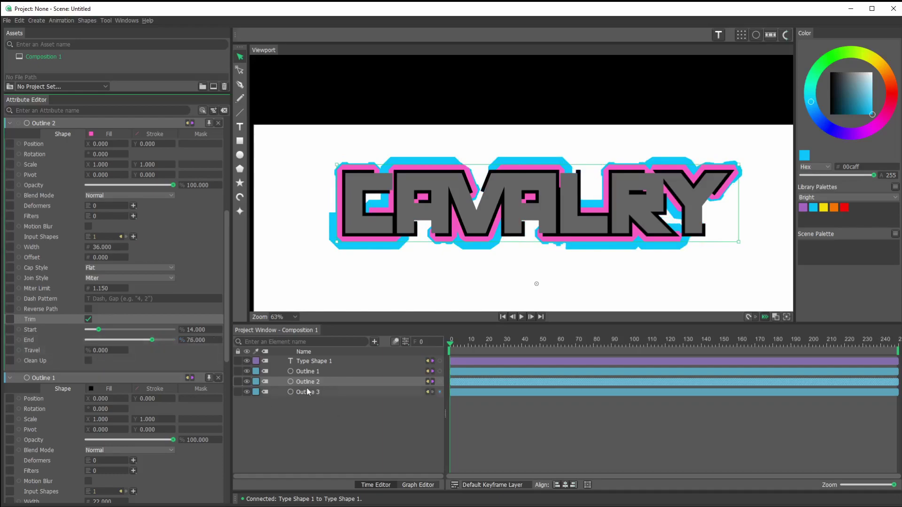
- Set the cyan Outline 3's Trim End to 93
left_click(313, 372)
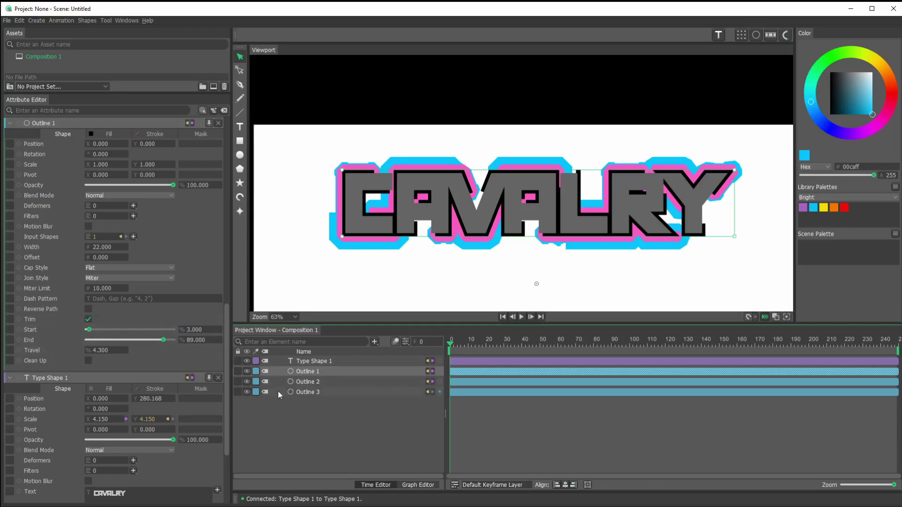
left_click(316, 384)
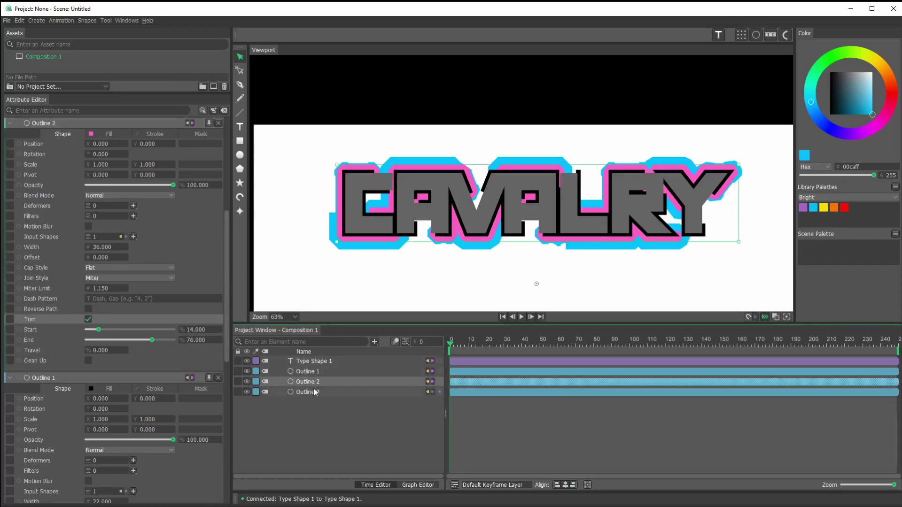
left_click(313, 393)
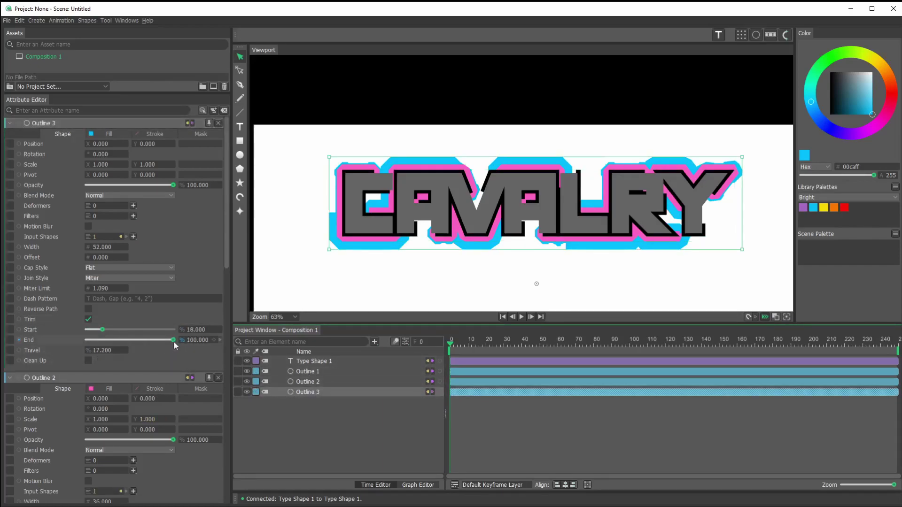
left_click_drag(174, 342, 168, 342)
left_click(386, 428)
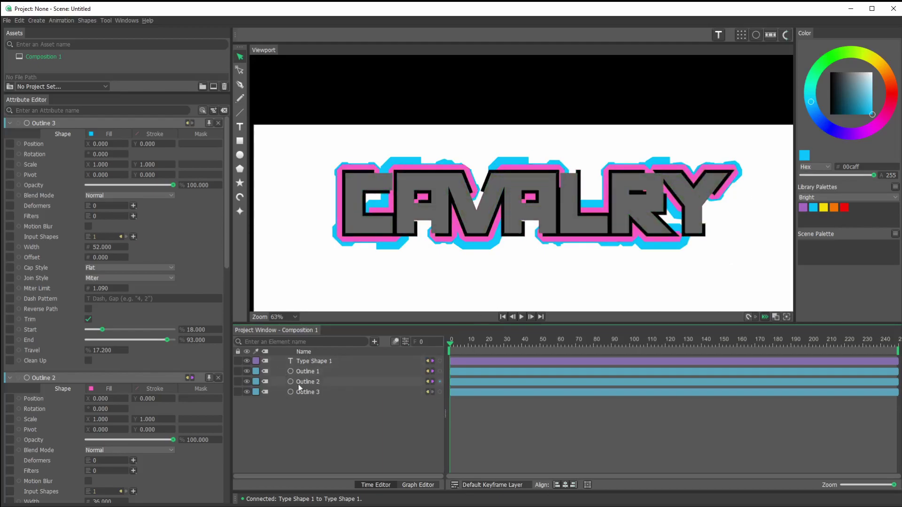
- Group Outline 1–3 into a collapsed group named otln
left_click(311, 372)
left_click(312, 390, "shift")
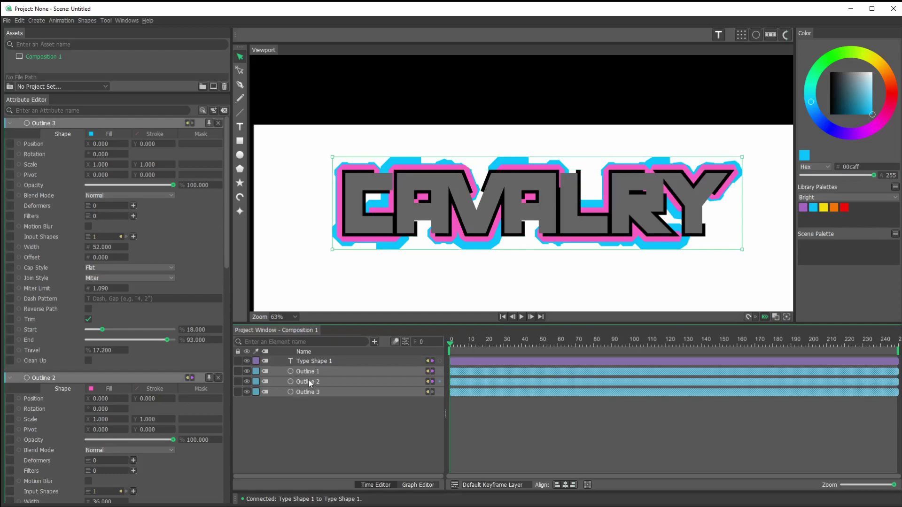
left_click_drag(319, 322, 320, 288)
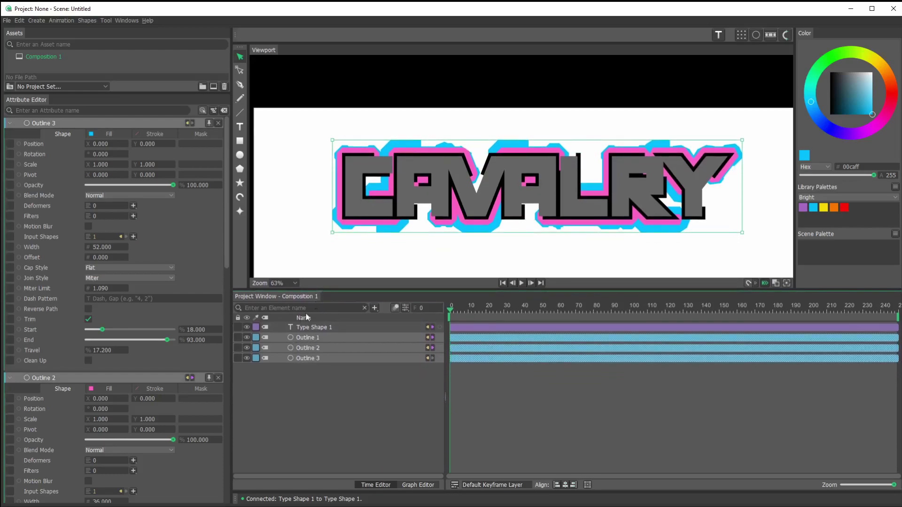
right_click(305, 339)
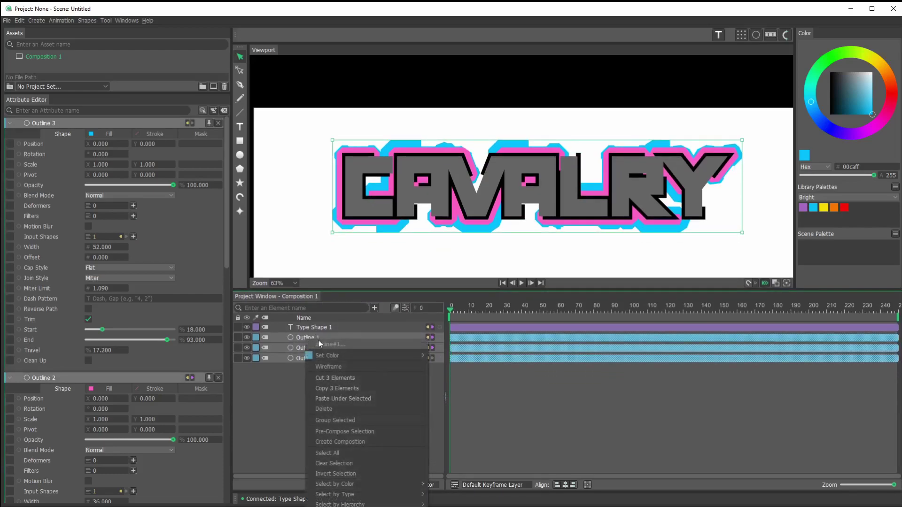
left_click(351, 422)
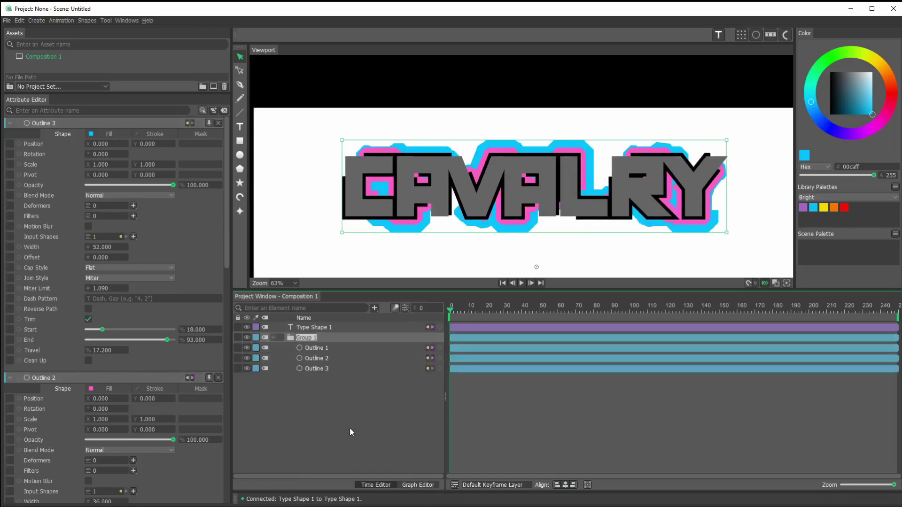
type("oth")
key("Return")
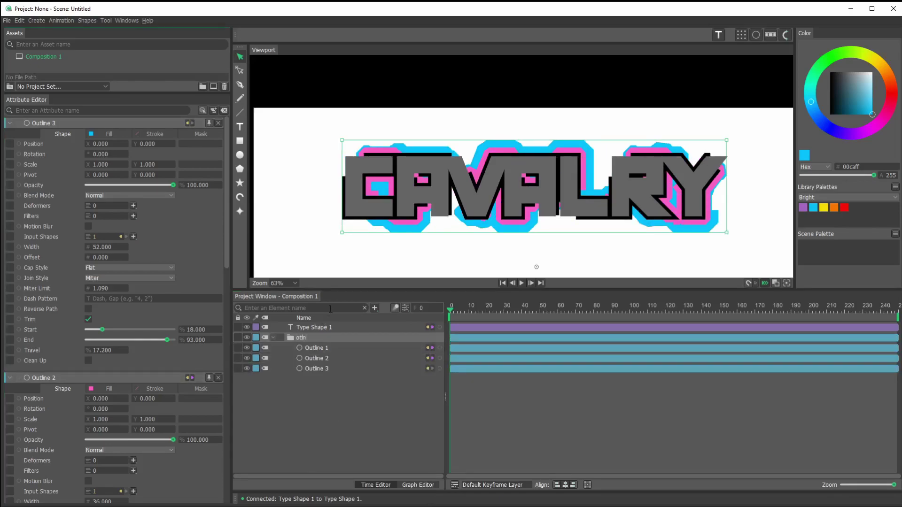
left_click(273, 338)
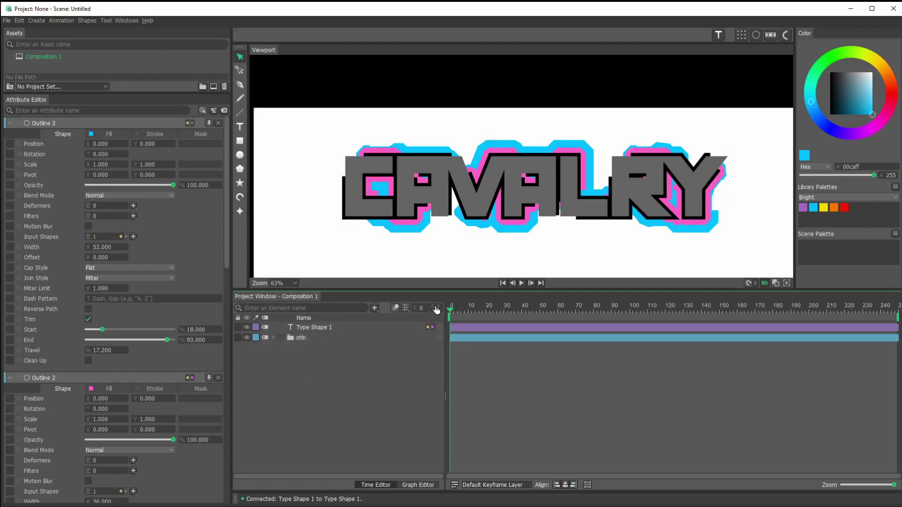
- Enlarge the viewport and fit the whole canvas in view
left_click_drag(444, 290, 444, 372)
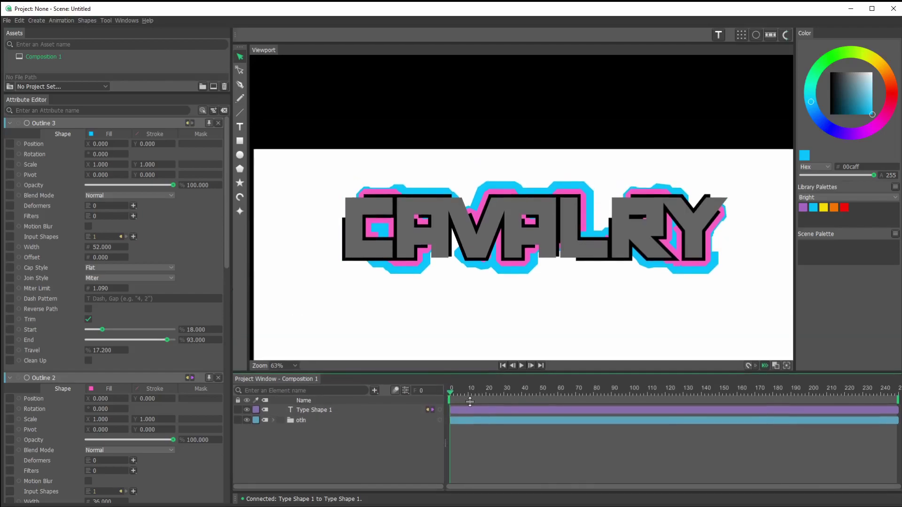
right_click(294, 92)
left_click(315, 100)
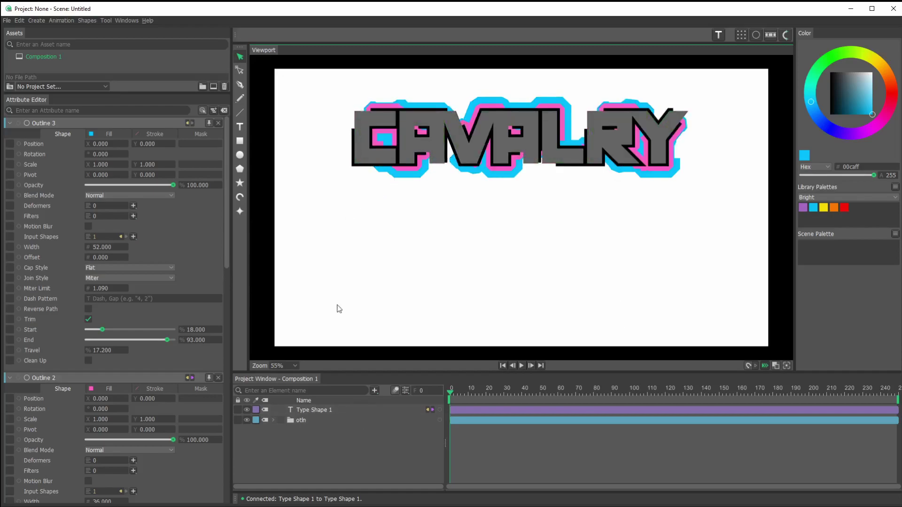
- Connect a new Typeface Array 1 to Type Shape 1's Typeface attribute and show the array's settings
left_click(306, 412)
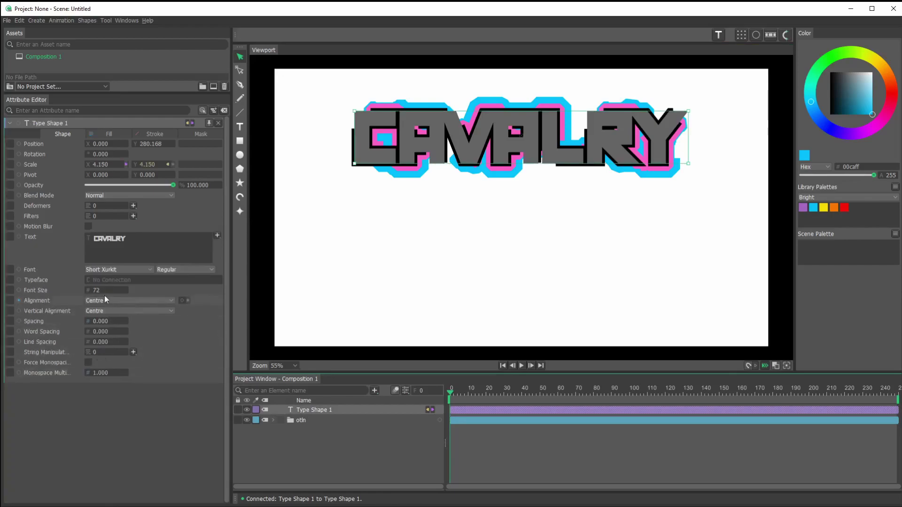
right_click(33, 280)
mouse_move(60, 285)
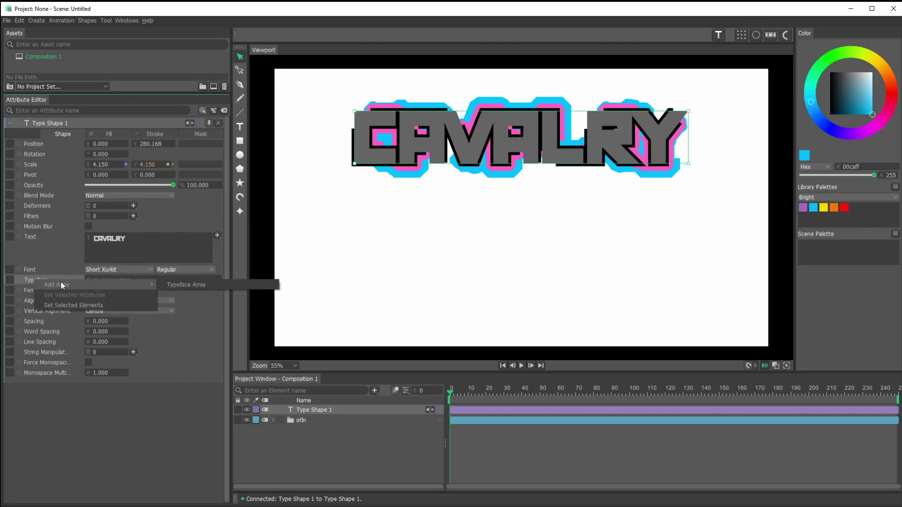
left_click(194, 287)
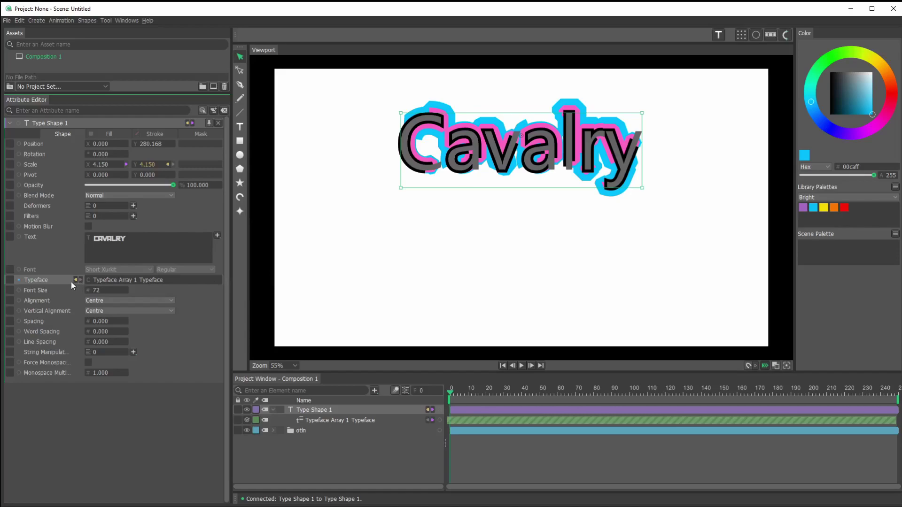
mouse_move(75, 281)
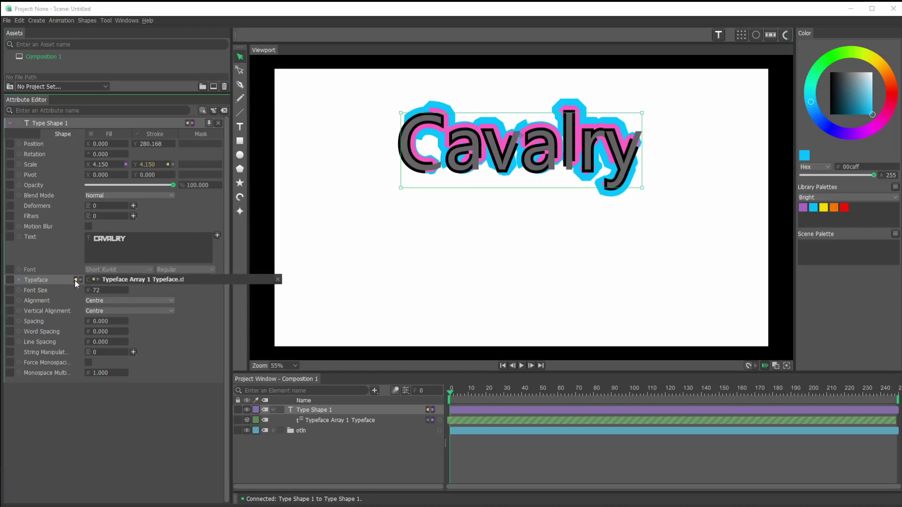
left_click(118, 280)
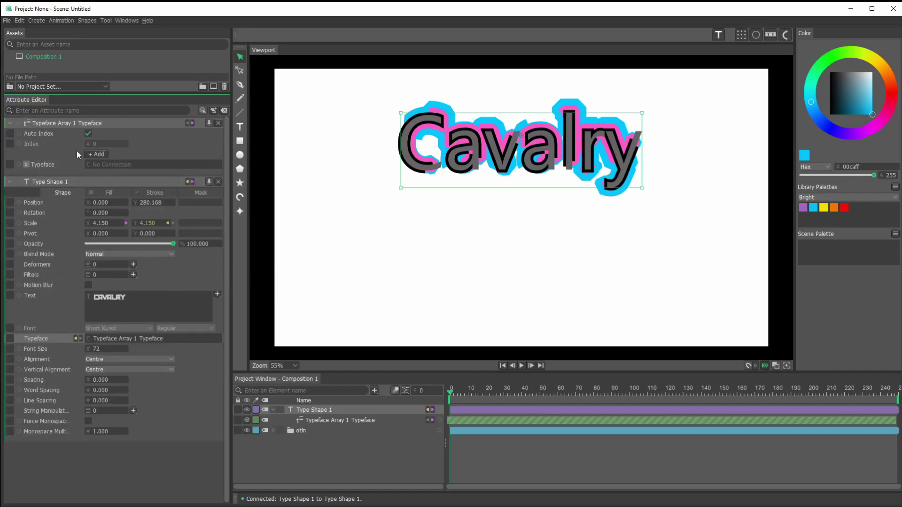
left_click(218, 182)
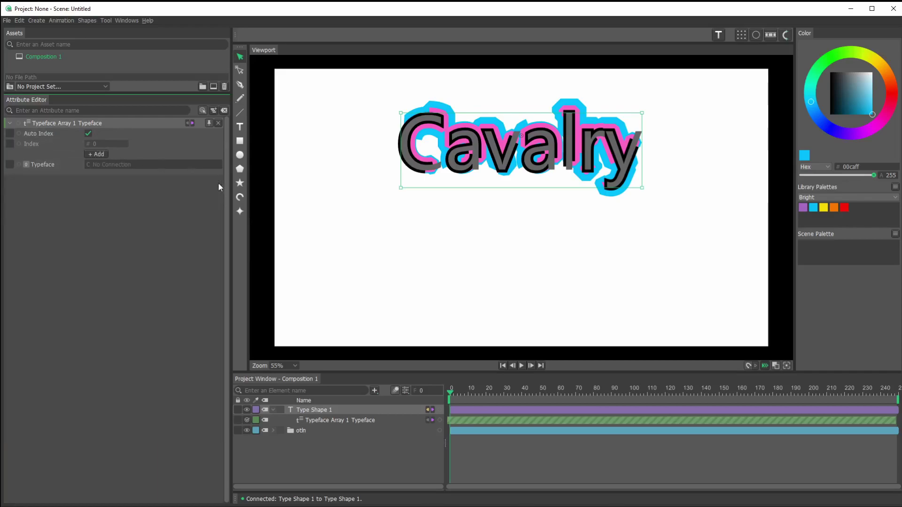
- Add extra input slots to Typeface Array 1, bringing it to six typeface inputs
left_click(95, 154)
left_click(95, 154)
left_click(95, 154)
left_click(95, 154)
left_click(93, 158)
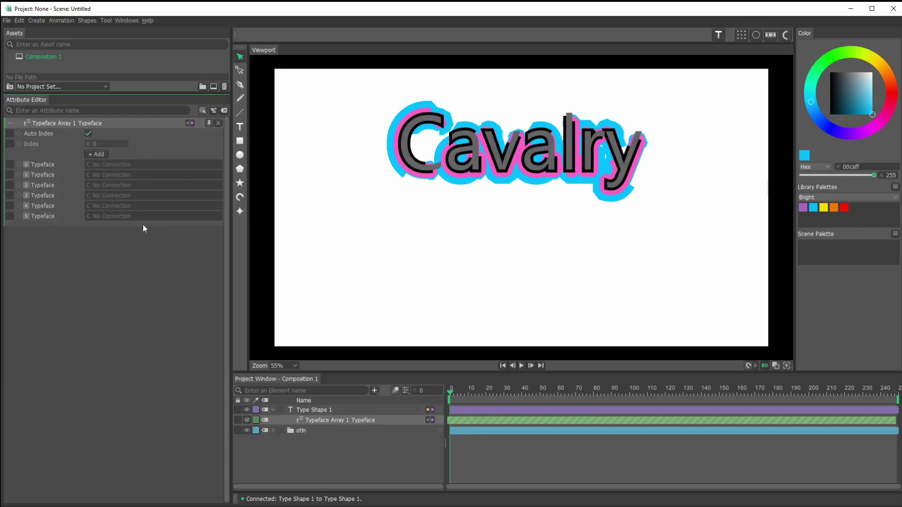
- Search 'type' in the Project Window's add list and add Typeface elements to the composition
left_click(375, 449)
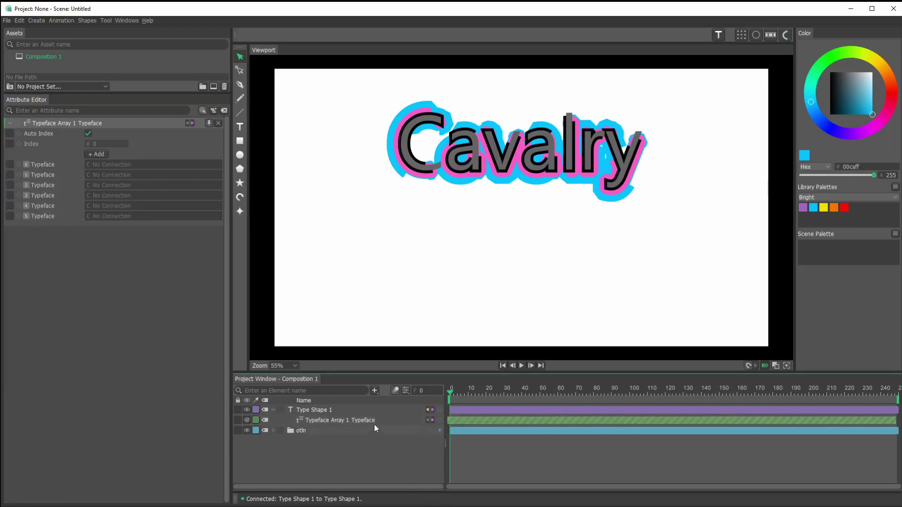
left_click(375, 390)
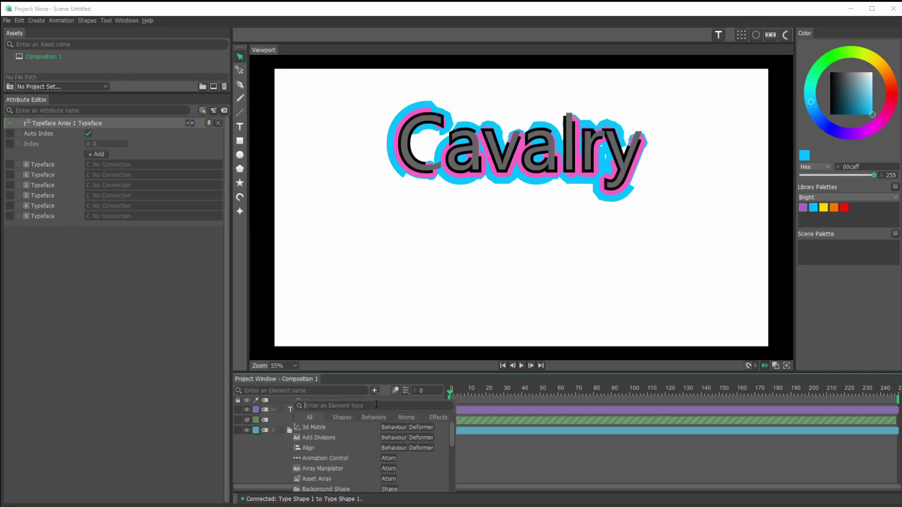
type("type")
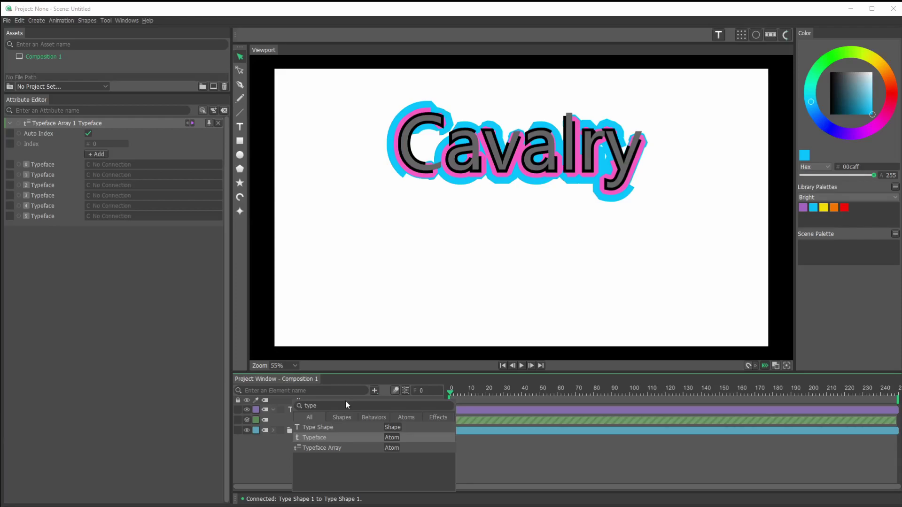
key("Return")
key("Return")
key("Return")
key("Return")
key("Return")
key("Return")
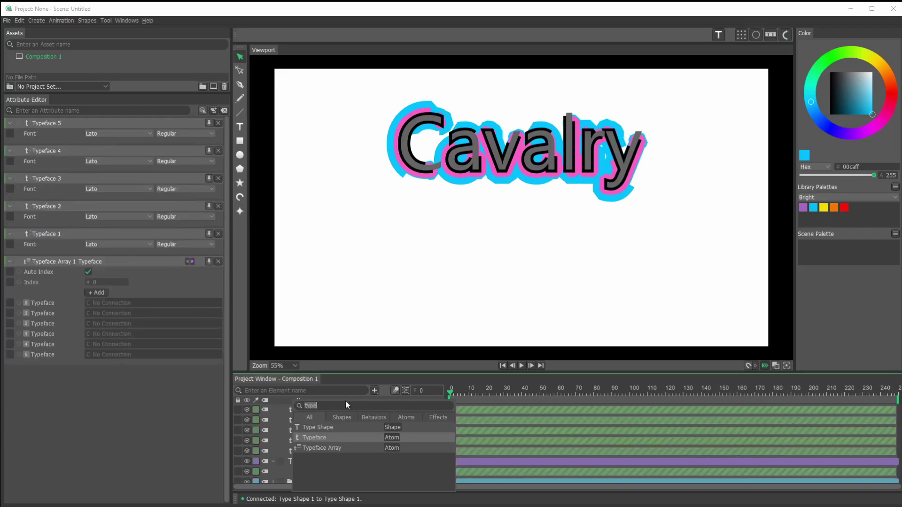
- Connect Typeface 1 through Typeface 6 to the array's Typeface inputs 0 to 5 in order
left_click(283, 411)
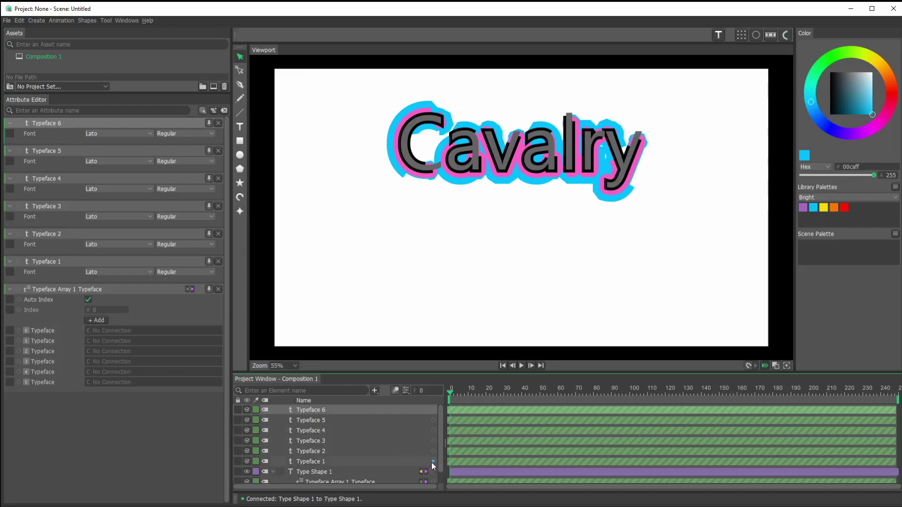
left_click_drag(434, 462, 152, 329)
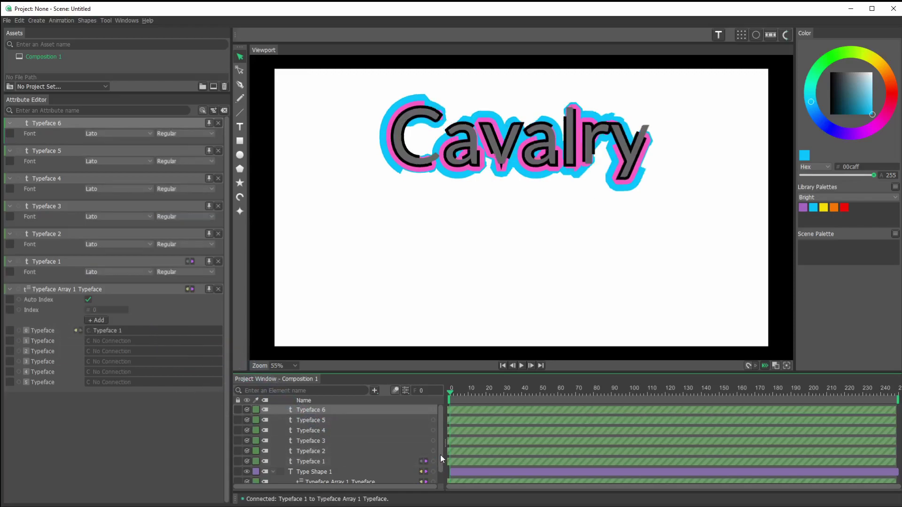
left_click_drag(433, 451, 156, 341)
left_click_drag(433, 441, 132, 352)
left_click_drag(433, 431, 130, 364)
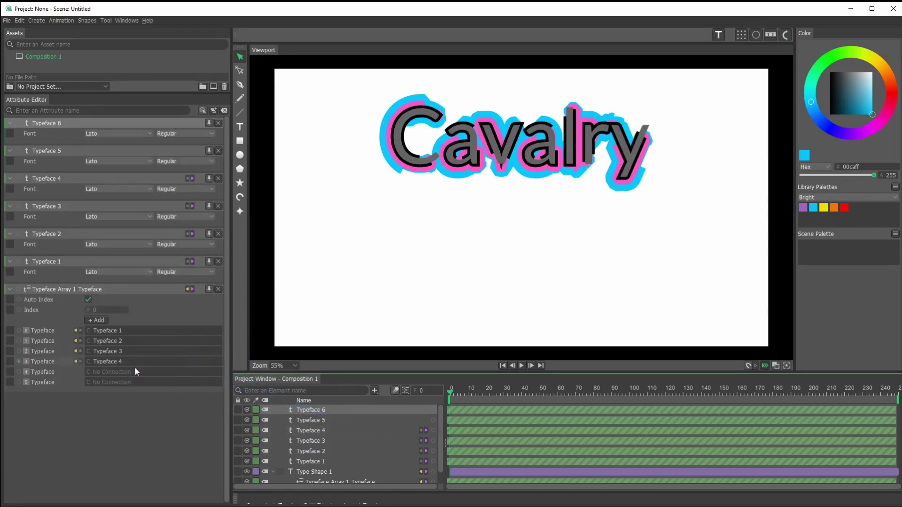
left_click_drag(431, 420, 142, 372)
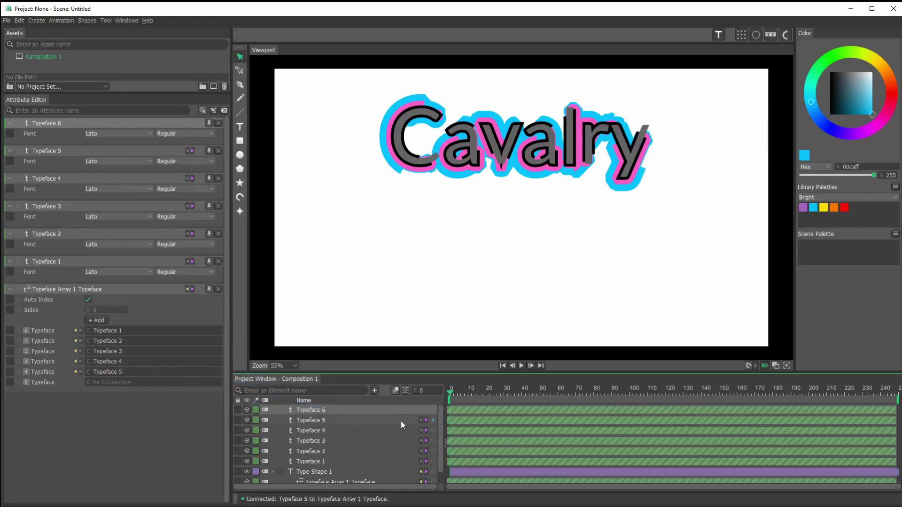
left_click_drag(434, 409, 139, 382)
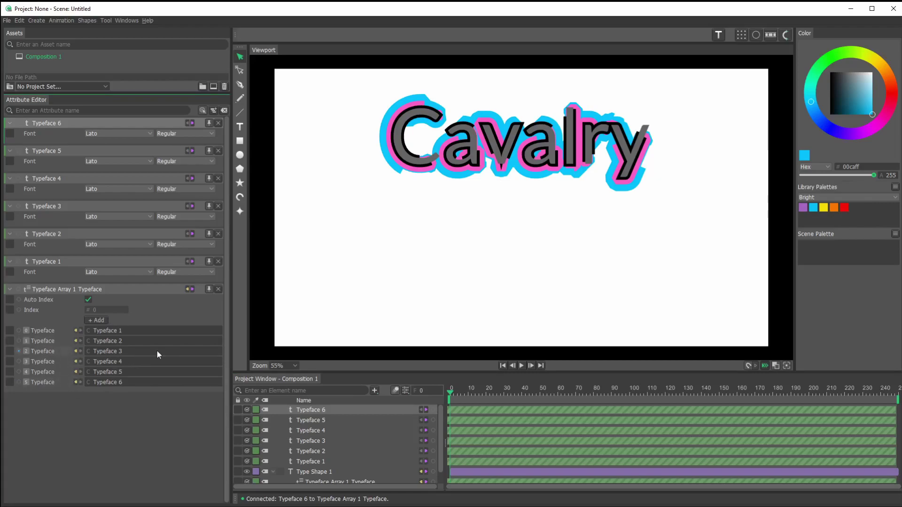
- Toggle the array's auto indexing and set Typeface 6, 5 and 4 to xenosphere, Neuton and Krona One
left_click(88, 299)
left_click(147, 134)
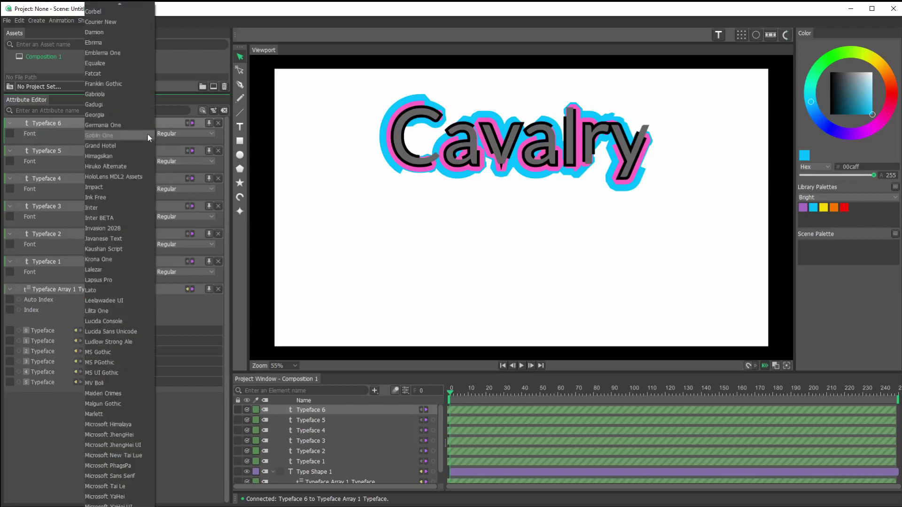
scroll(118, 310, "down", 6)
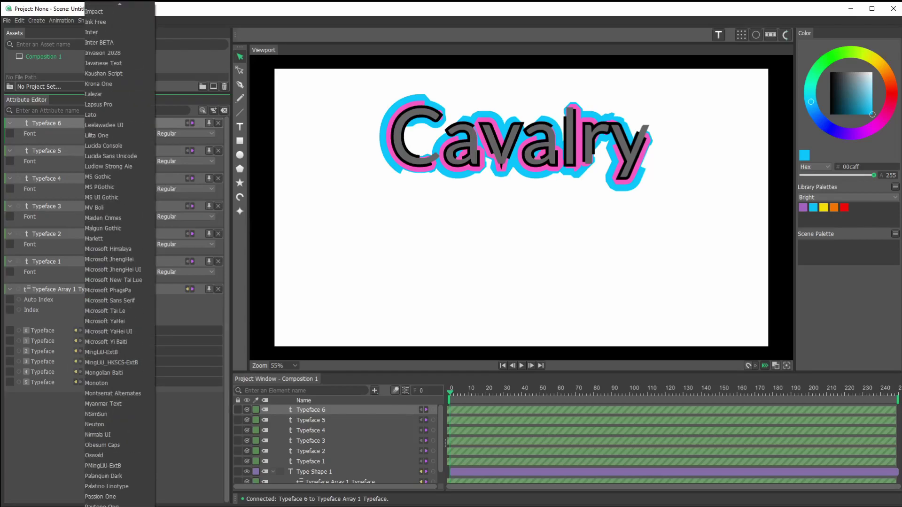
key("End")
key("Return")
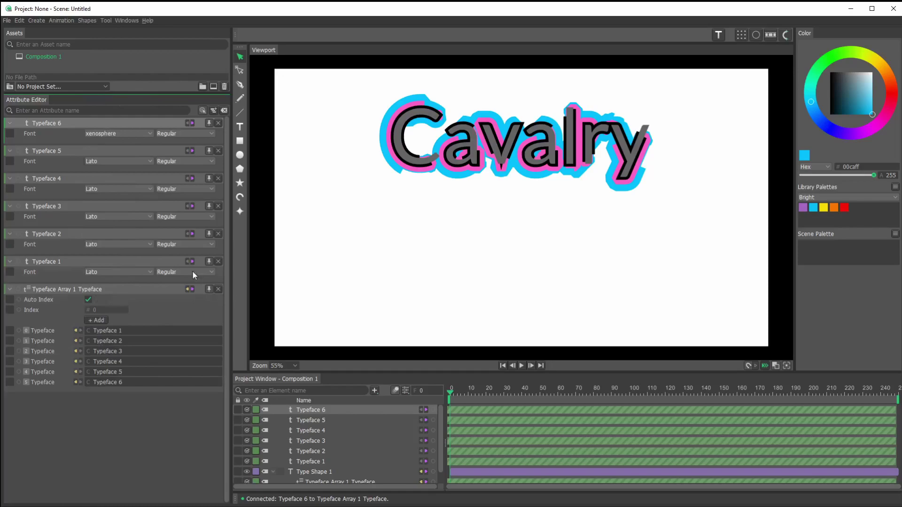
left_click(149, 161)
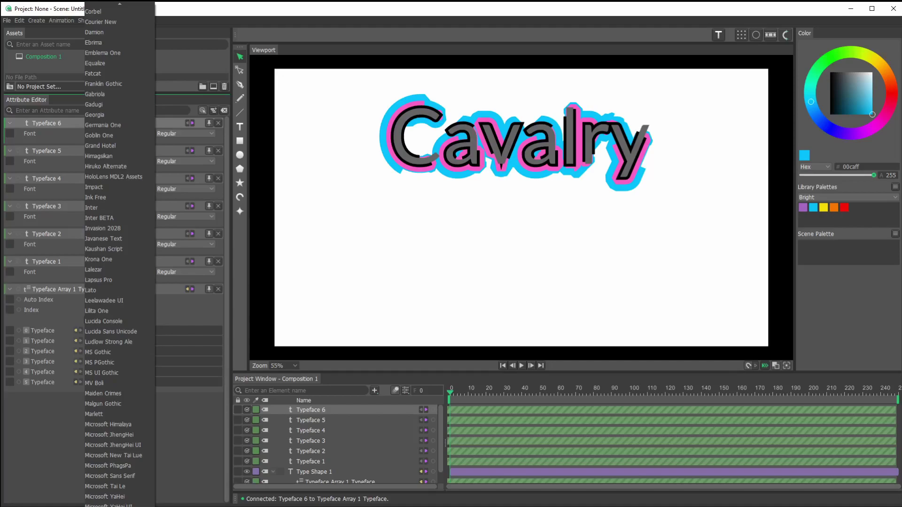
left_click(140, 398)
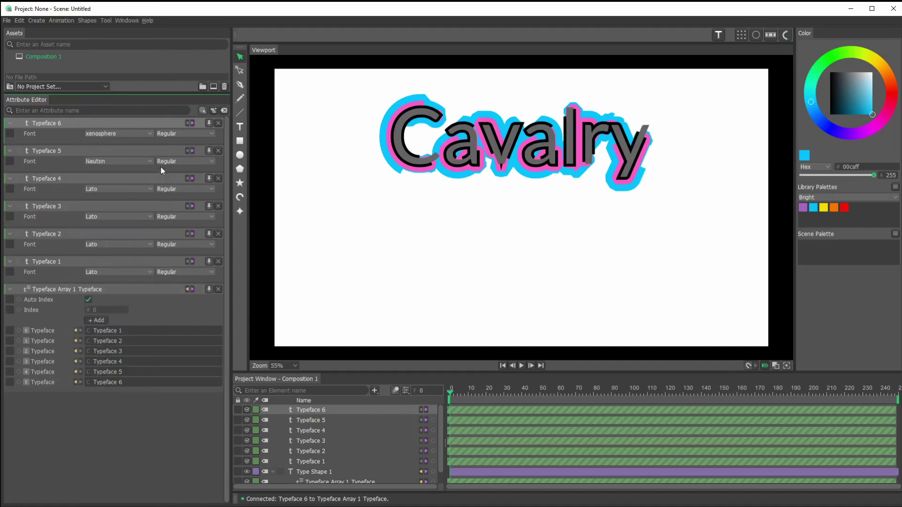
left_click(147, 189)
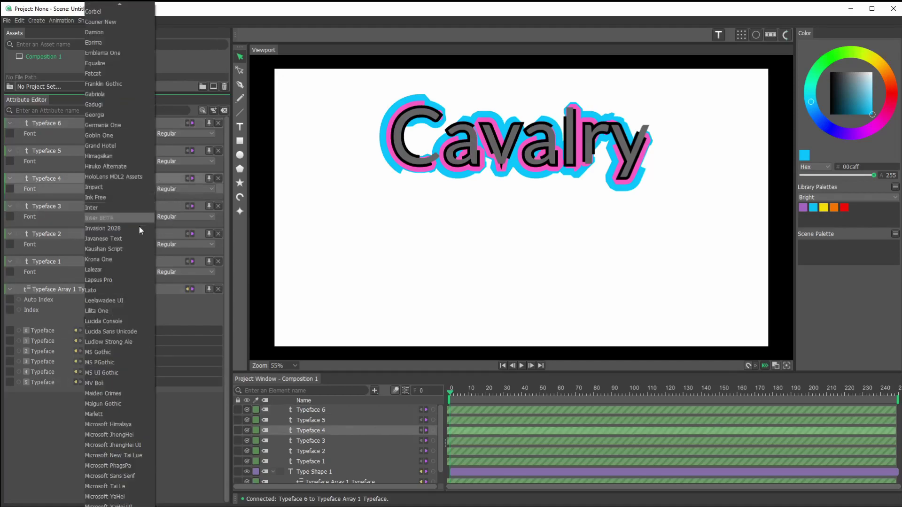
left_click(138, 260)
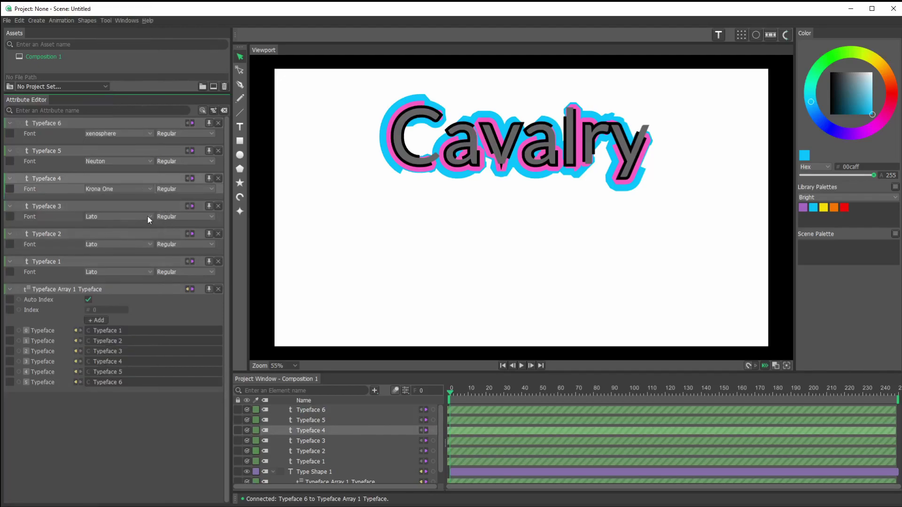
- Set Typeface 3, 2 and 1 to Equalize, Virtu and Viper Squadron
left_click(147, 216)
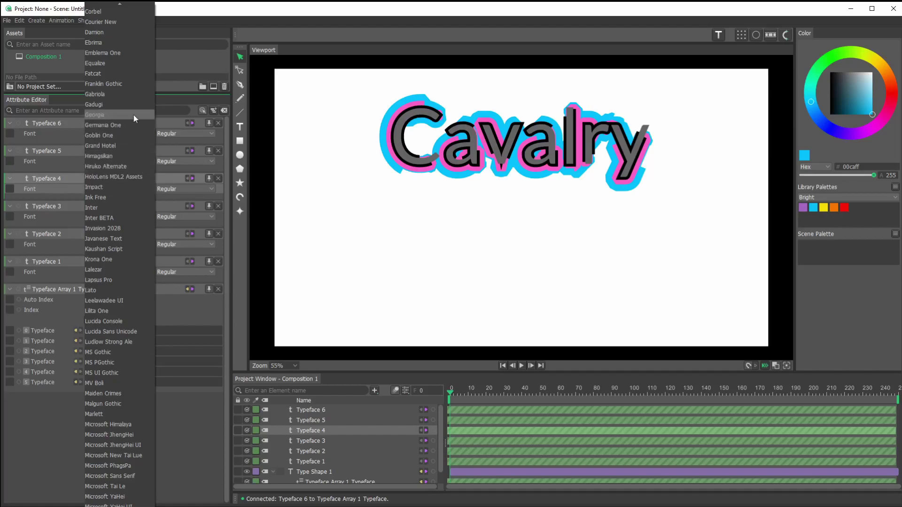
left_click(125, 65)
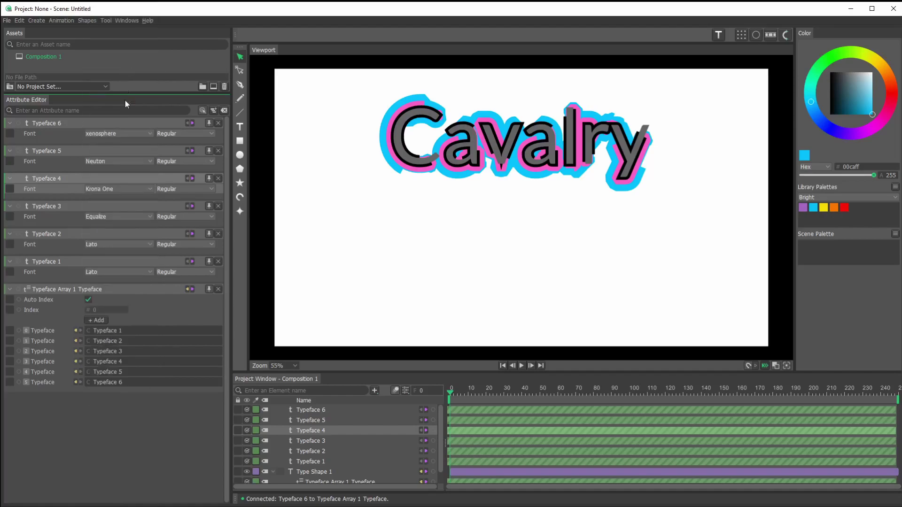
left_click(147, 244)
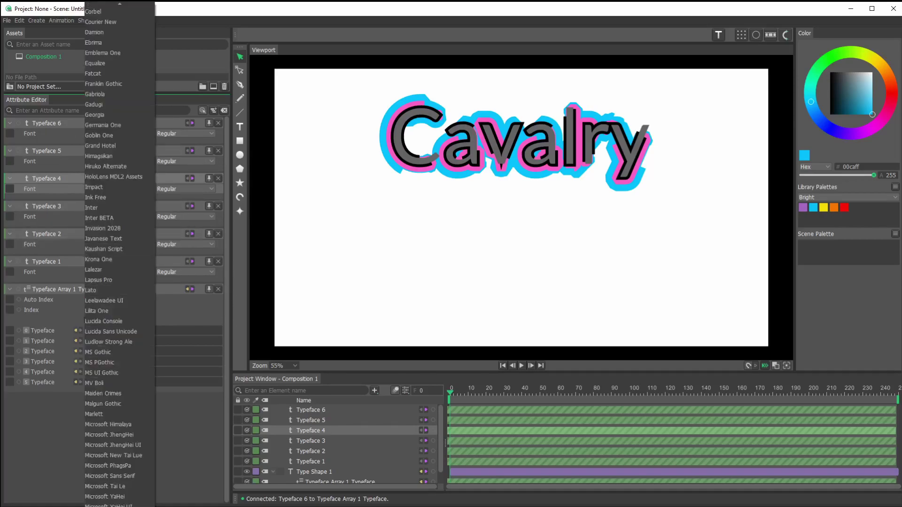
scroll(113, 258, "down", 1)
key("Escape")
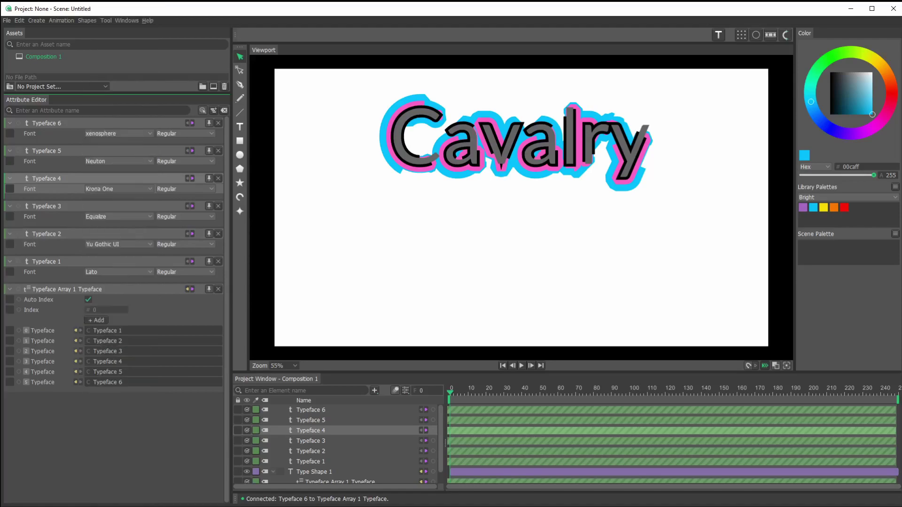
left_click(151, 242)
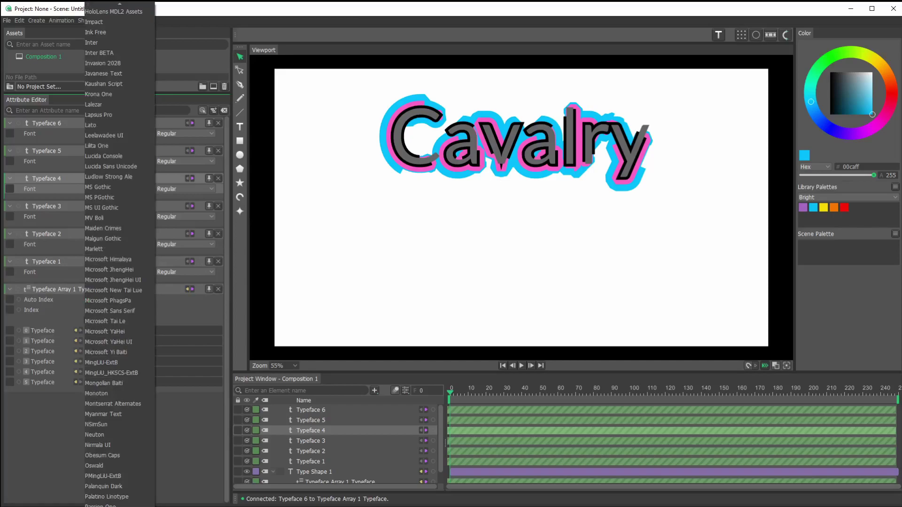
key("Escape")
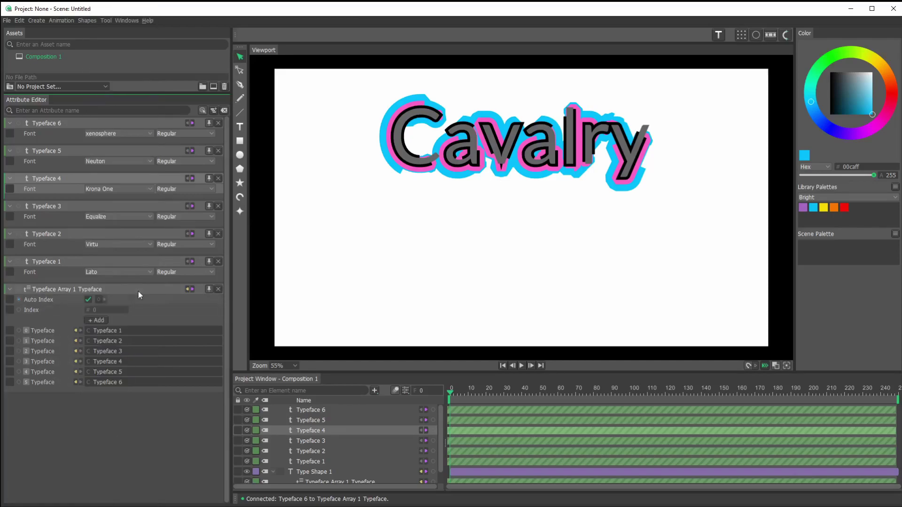
left_click(151, 269)
left_click(150, 269)
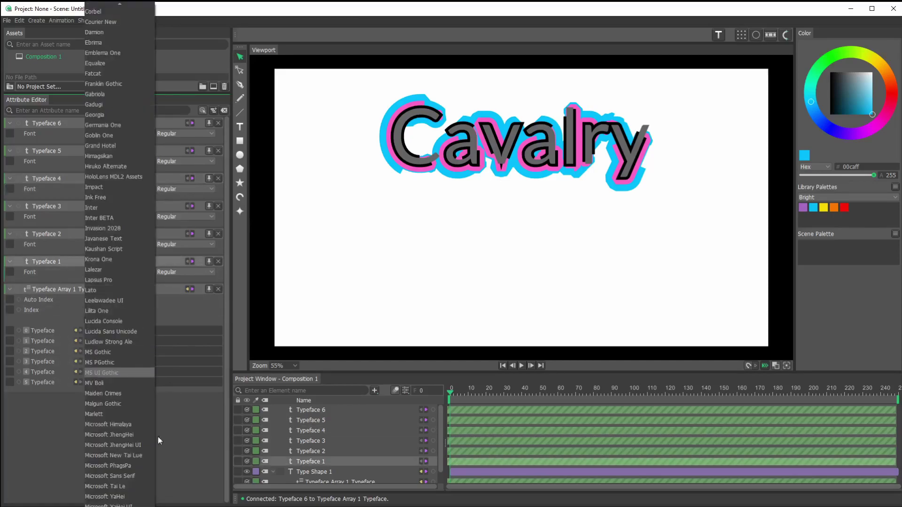
scroll(153, 437, "down", 1)
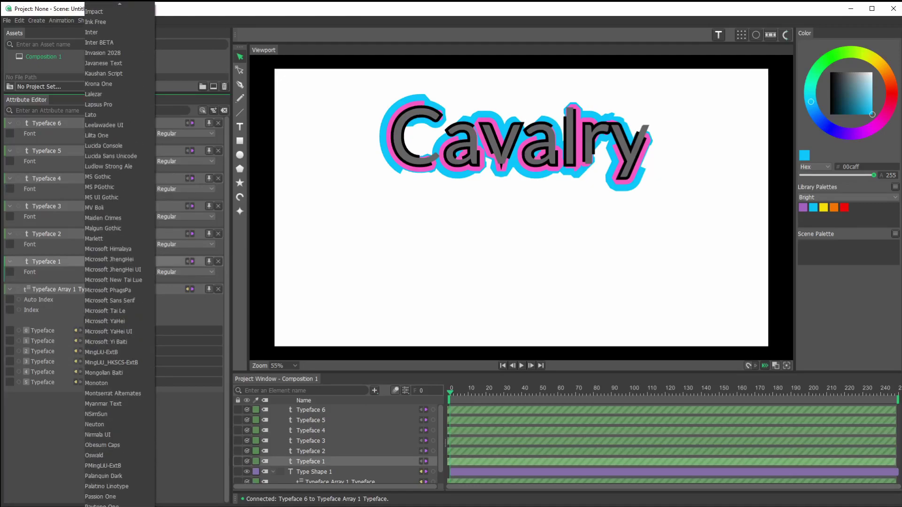
key("Return")
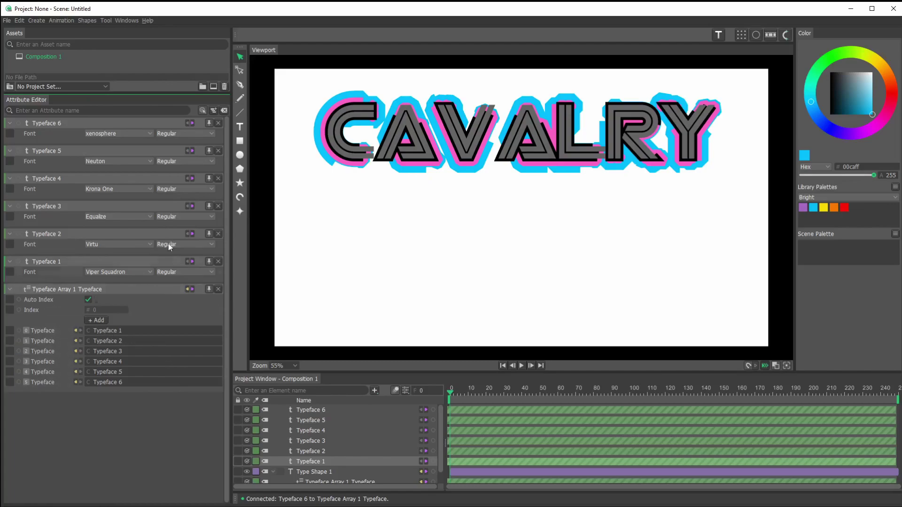
- Turn off Auto Index on Typeface Array 1 and set its Index to 4, showing Neuton
left_click(89, 300)
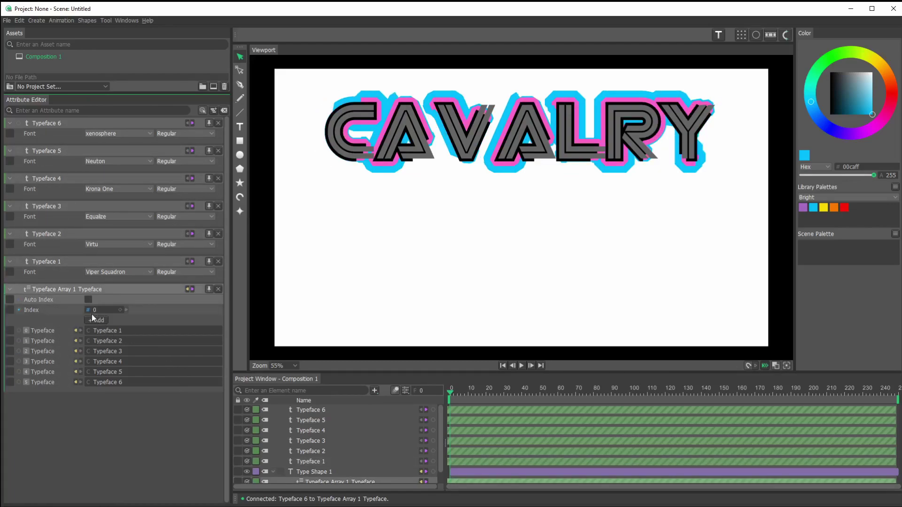
left_click_drag(94, 313, 90, 318)
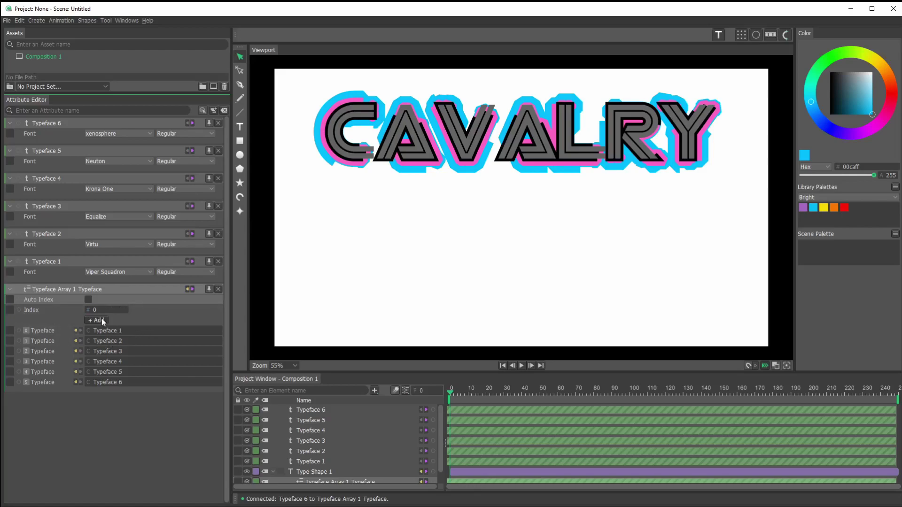
type("1")
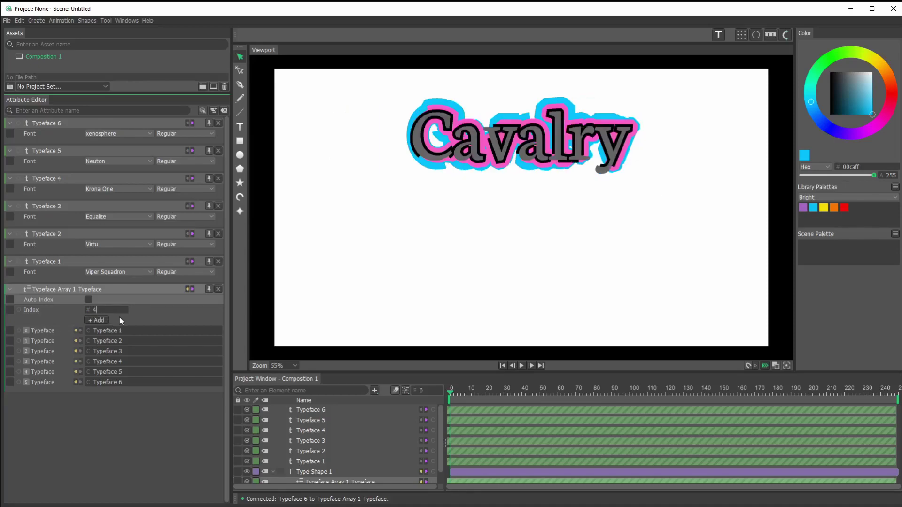
left_click(95, 311)
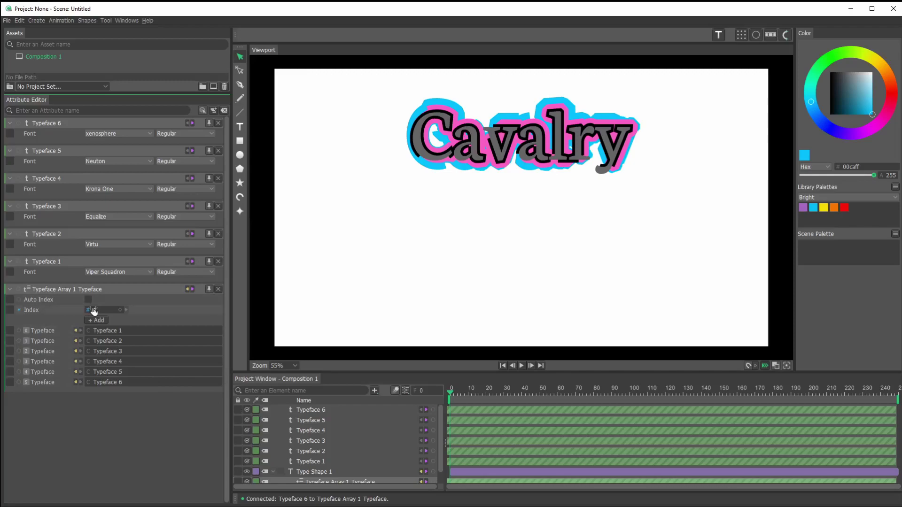
- Attach an Oscillator behaviour to Typeface Array 1's Index and open the oscillator's settings
right_click(30, 310)
mouse_move(82, 337)
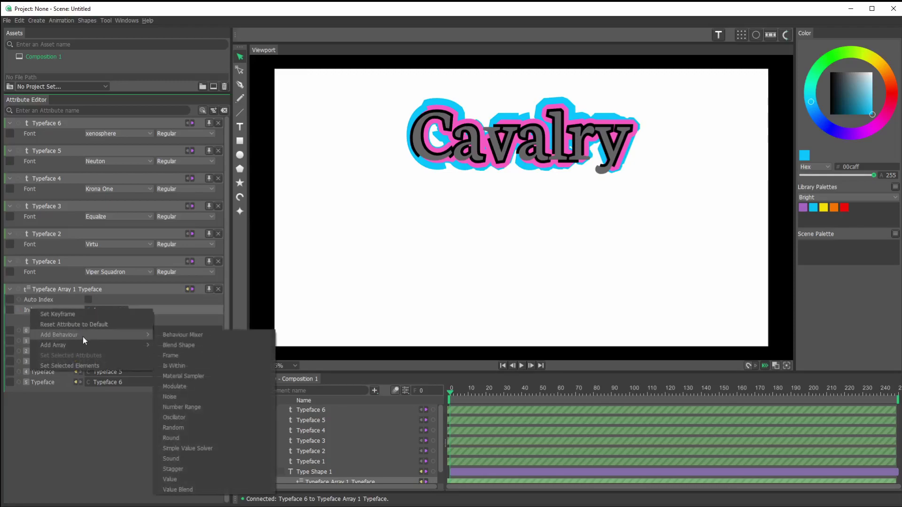
left_click(177, 417)
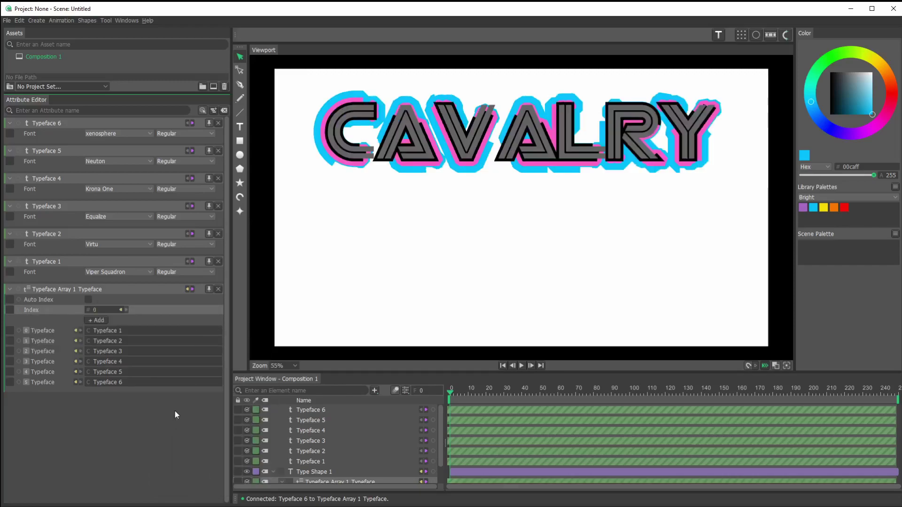
left_click(120, 309)
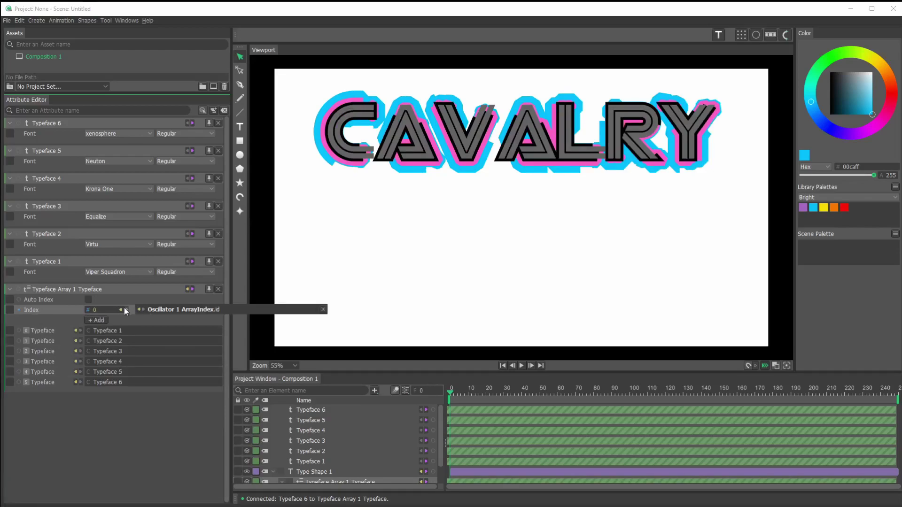
left_click(182, 310)
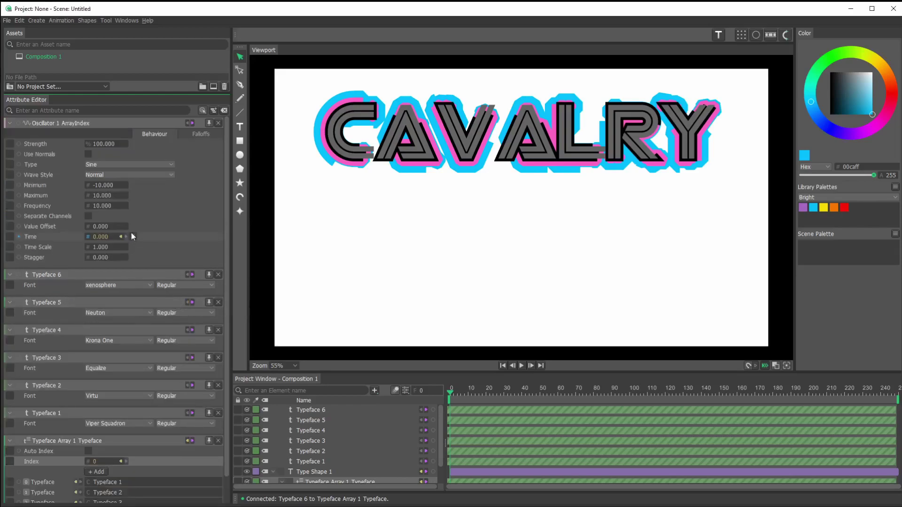
- Set the oscillator's Minimum to 0 and Maximum to 6
left_click(104, 185)
type("0")
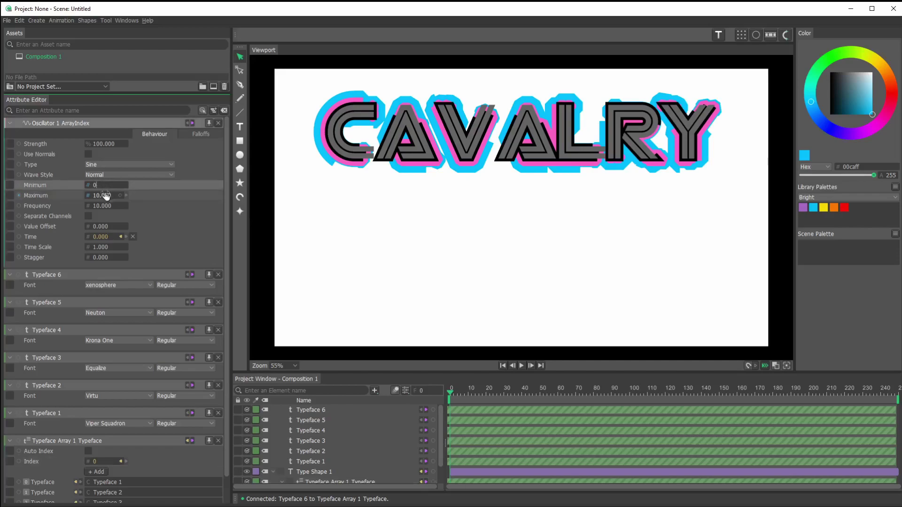
left_click(106, 196)
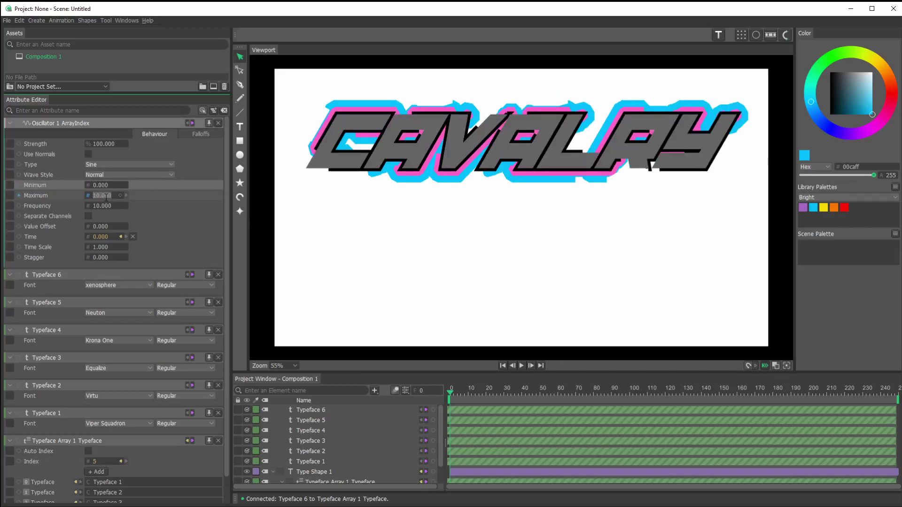
type("6")
left_click(108, 185)
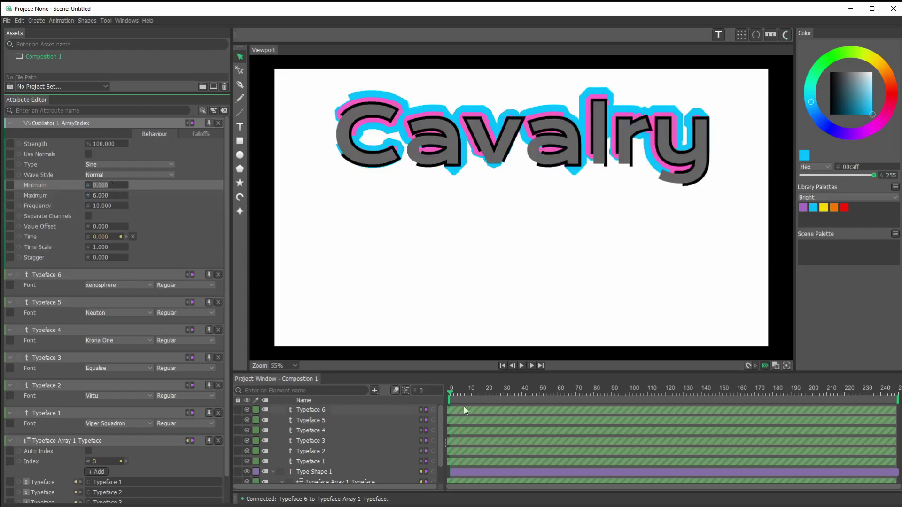
- Shorten the playback range to end near frame 100 and play the font-cycling animation
left_click_drag(454, 394, 429, 422)
scroll(114, 428, "down", 2)
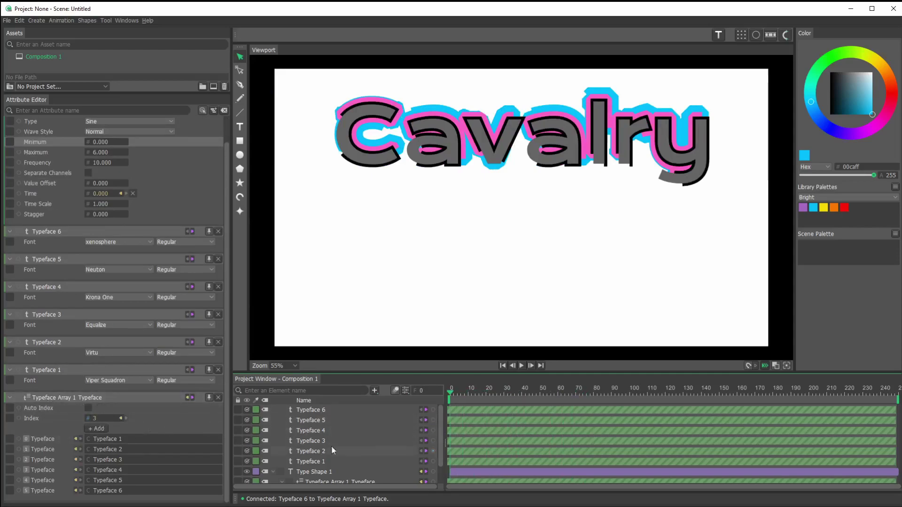
left_click_drag(450, 394, 591, 404)
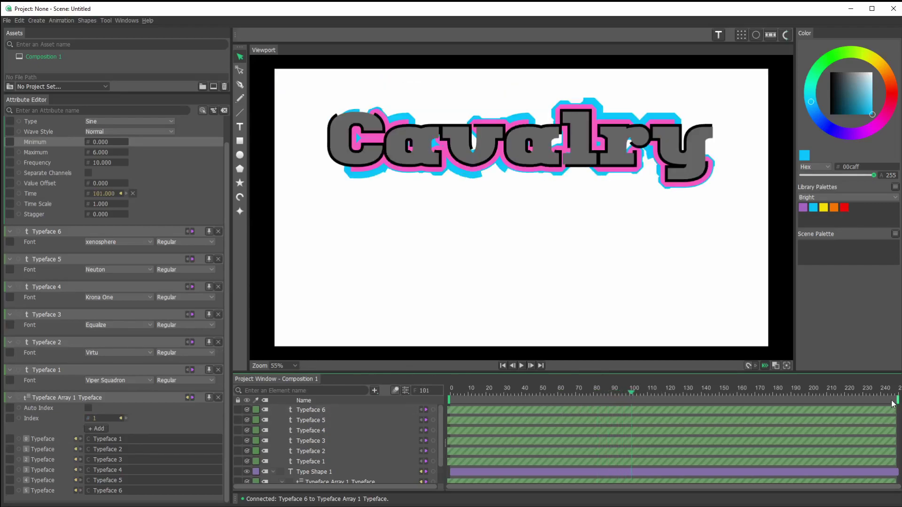
left_click_drag(898, 399, 632, 413)
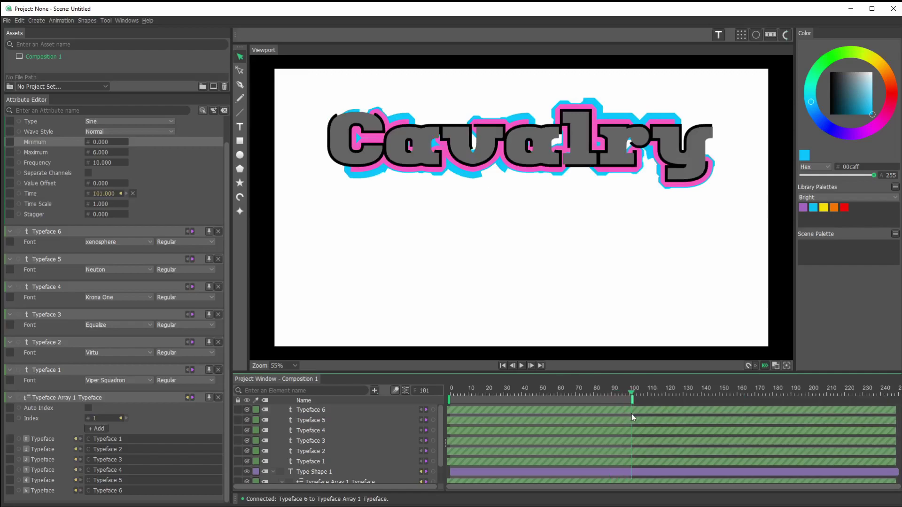
left_click(522, 366)
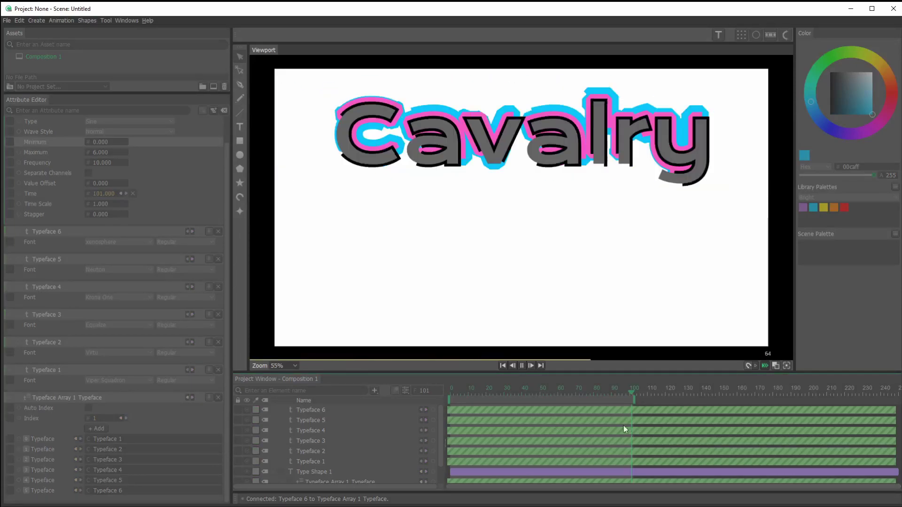
- Change the oscillator's Time Scale to 0.2 and replay the animation to preview slower font swaps
left_click(523, 365)
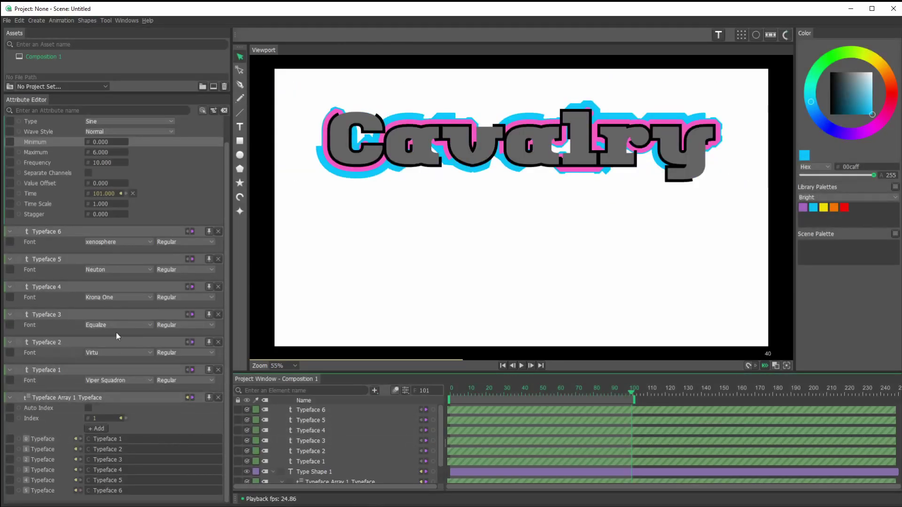
left_click(101, 204)
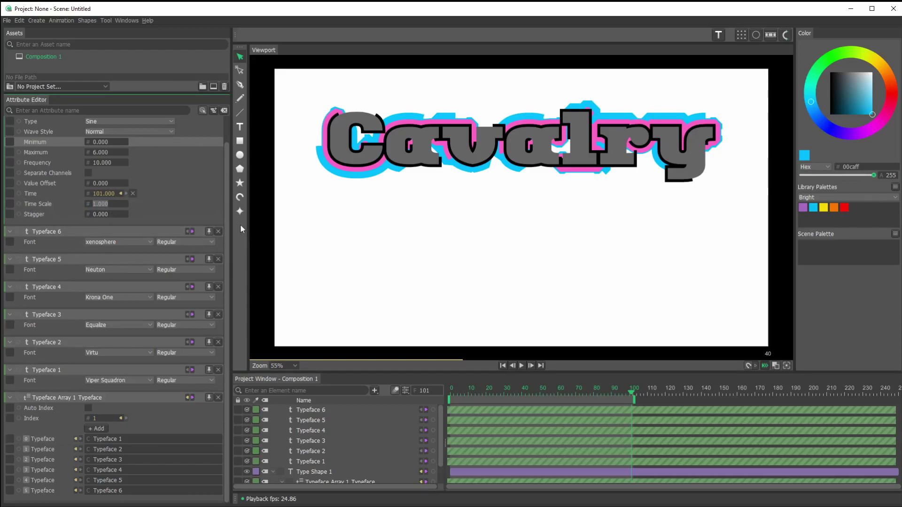
type(".2")
key("Return")
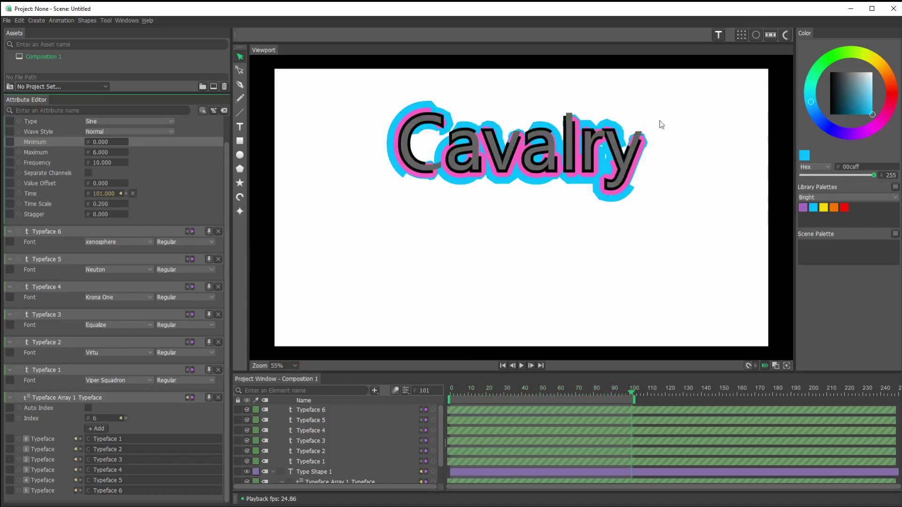
left_click(521, 366)
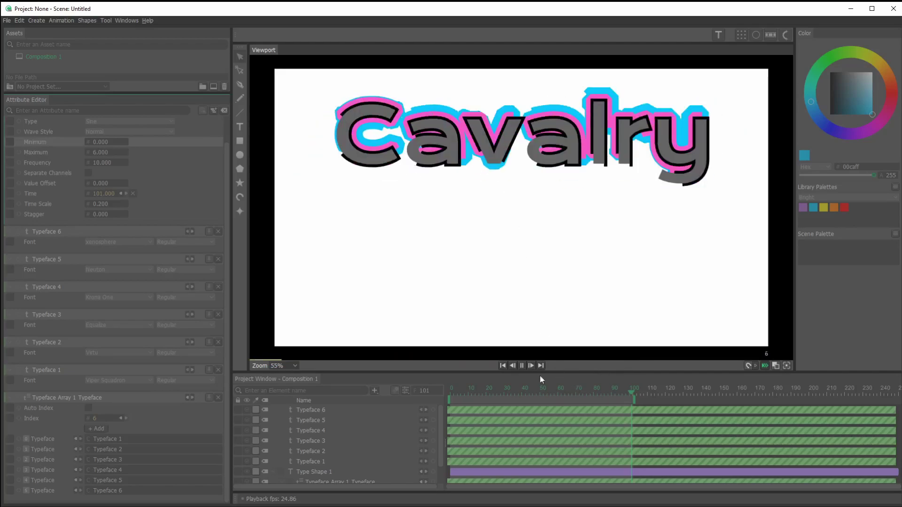
left_click(521, 366)
left_click_drag(499, 393, 480, 394)
left_click(521, 366)
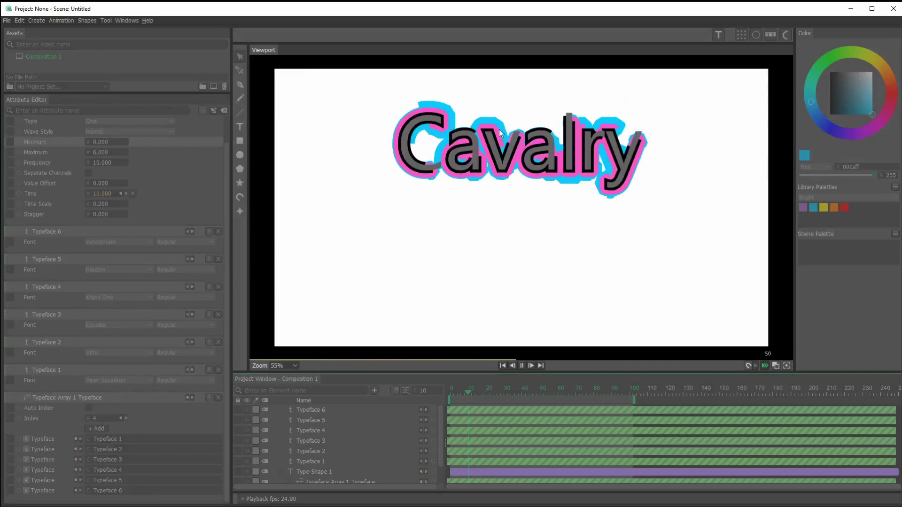
left_click(521, 366)
left_click_drag(470, 389, 444, 393)
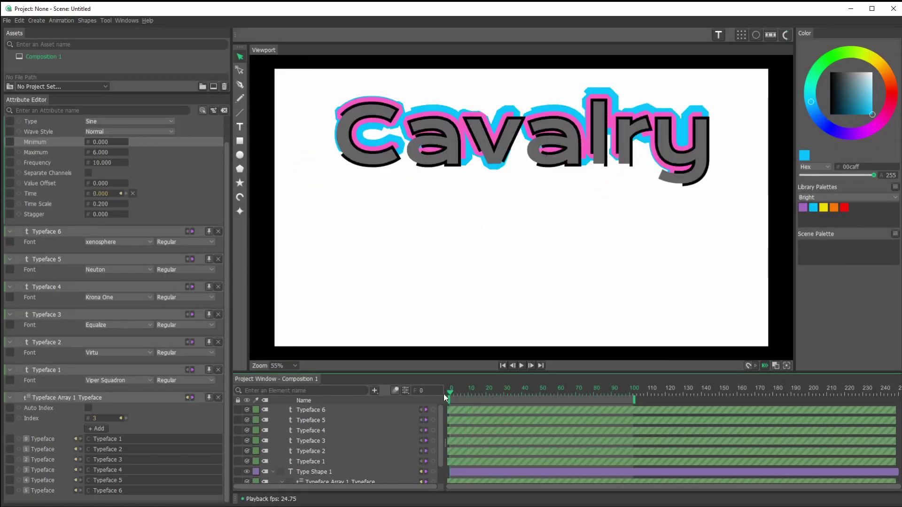
left_click(530, 366)
left_click(531, 365)
left_click(531, 365)
left_click(531, 366)
left_click(531, 365)
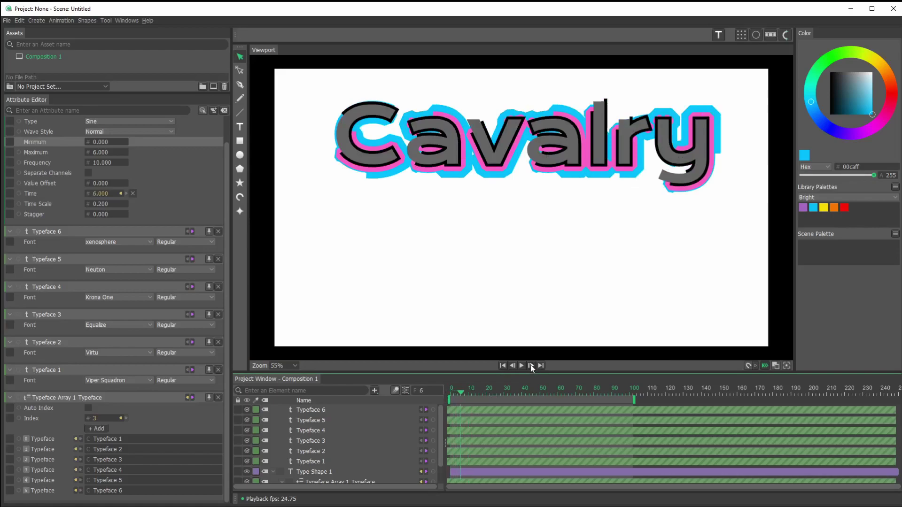
left_click(531, 366)
left_click(531, 366)
left_click(531, 365)
left_click(531, 366)
left_click(531, 366)
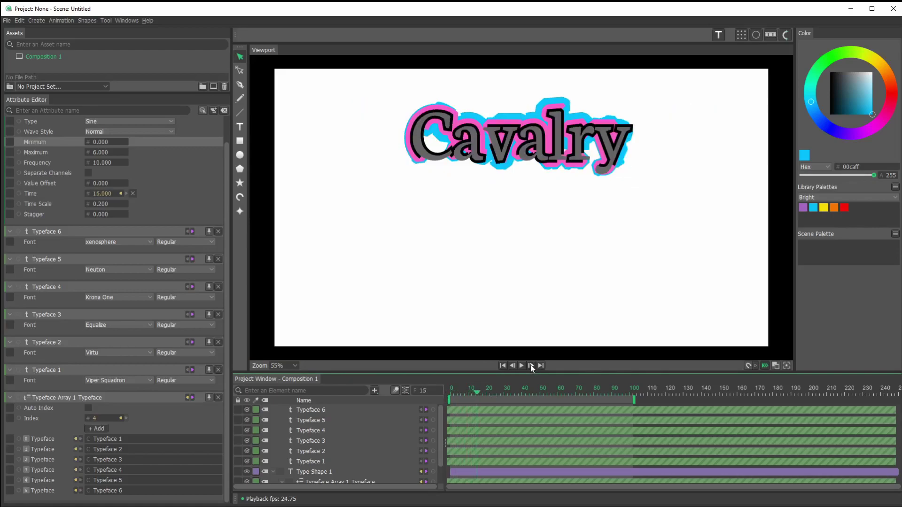
left_click(531, 366)
left_click(531, 365)
left_click(531, 365)
left_click(531, 365)
left_click(531, 366)
left_click(531, 366)
left_click(531, 365)
left_click(531, 365)
left_click(531, 366)
left_click(531, 366)
left_click(531, 366)
left_click(531, 366)
left_click(531, 366)
left_click(531, 366)
left_click(531, 366)
left_click(531, 366)
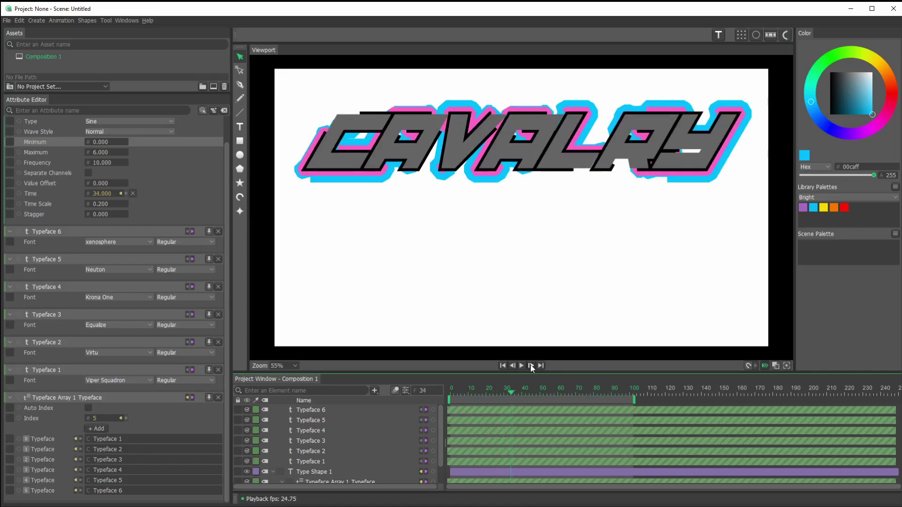
left_click(531, 365)
left_click(531, 366)
left_click(531, 366)
left_click(531, 365)
left_click(531, 365)
left_click(531, 366)
left_click(531, 365)
left_click(531, 366)
left_click(531, 365)
left_click(531, 366)
left_click(531, 365)
left_click(531, 365)
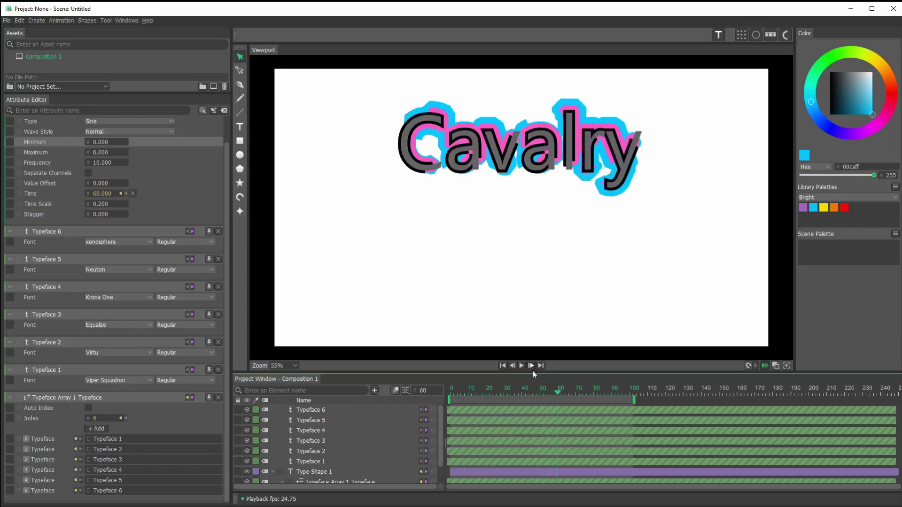
left_click_drag(560, 396, 373, 394)
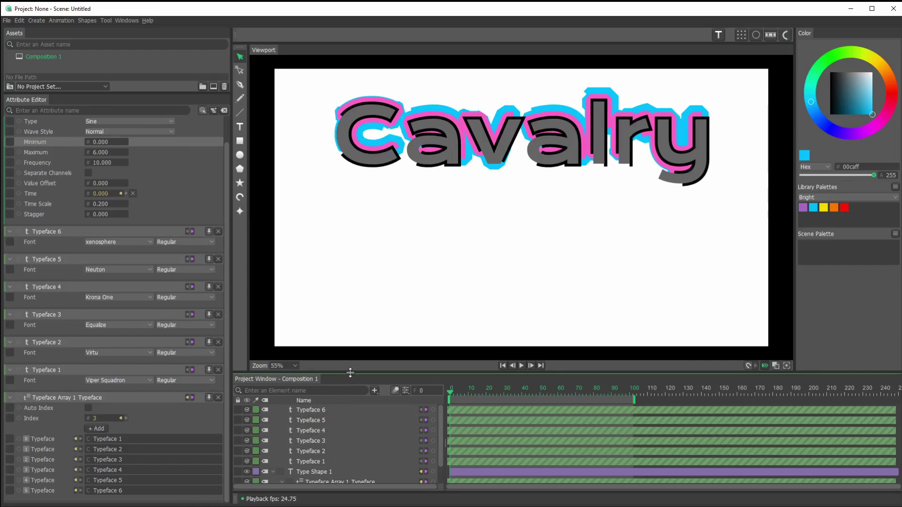
- Group the six Typeface layers into a folder named 'fonts'
left_click_drag(351, 375, 347, 281)
left_click(314, 318)
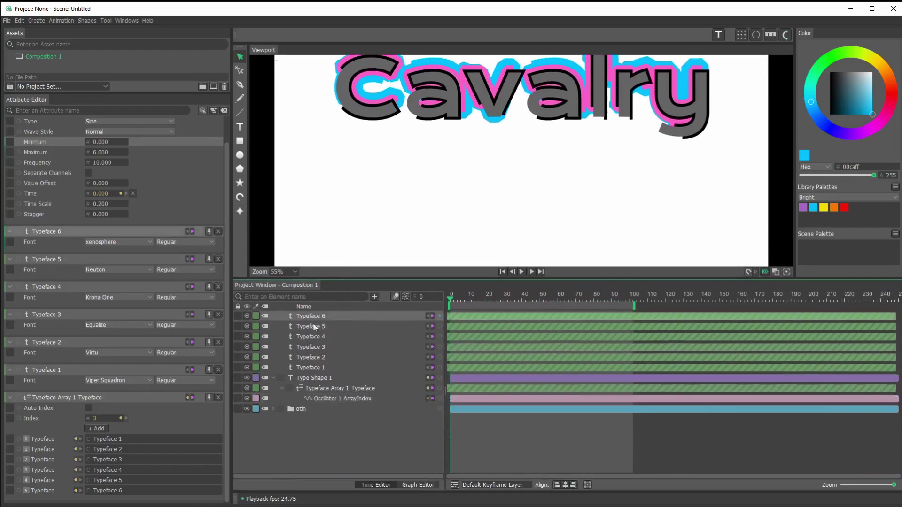
left_click(315, 367, "shift")
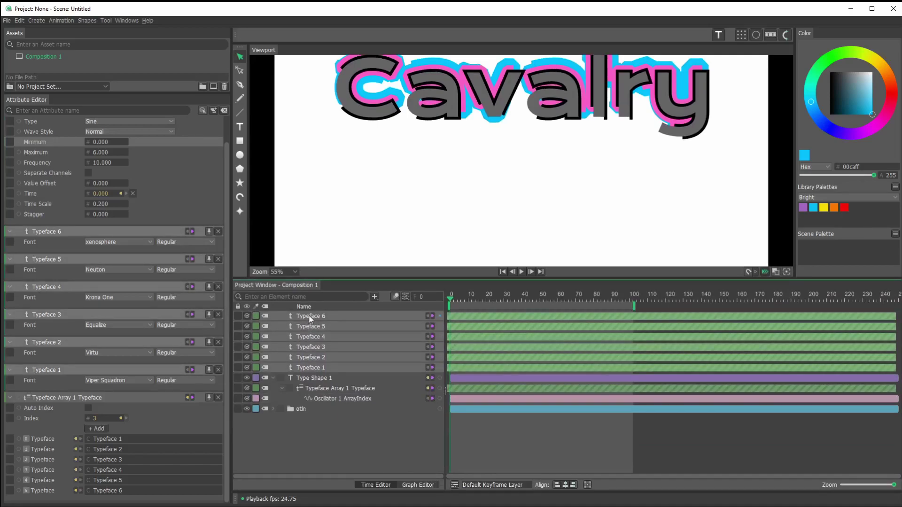
right_click(310, 319)
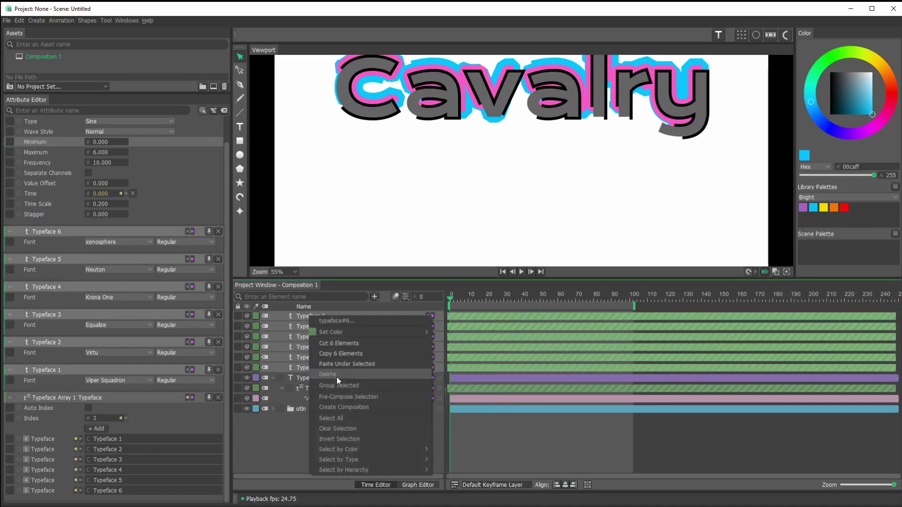
left_click(371, 388)
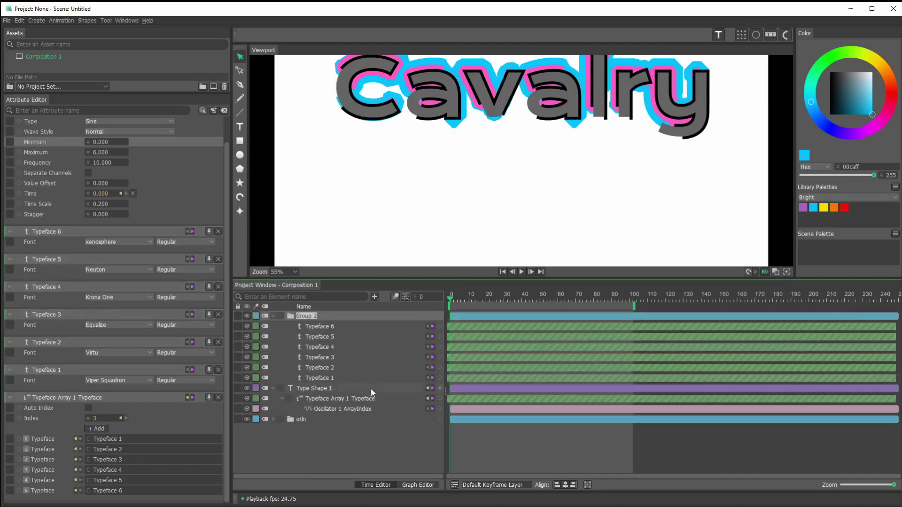
type("fonts")
key("Return")
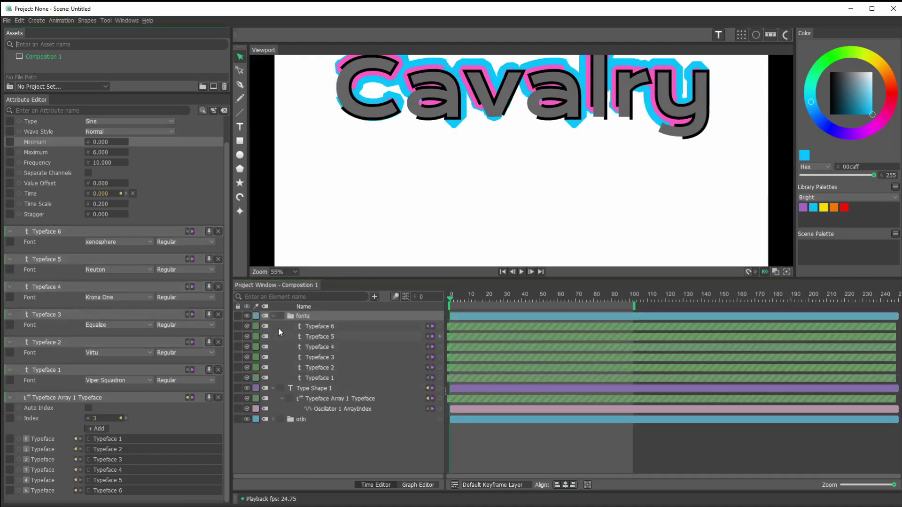
- Move the collapsed fonts folder below the otln folder and tidy the layer list
left_click(274, 315)
left_click_drag(307, 315, 302, 361)
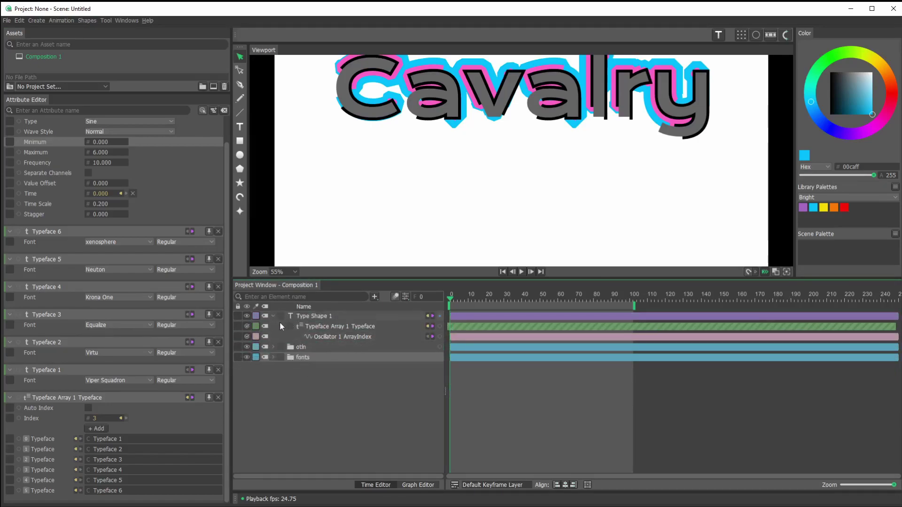
left_click(273, 316)
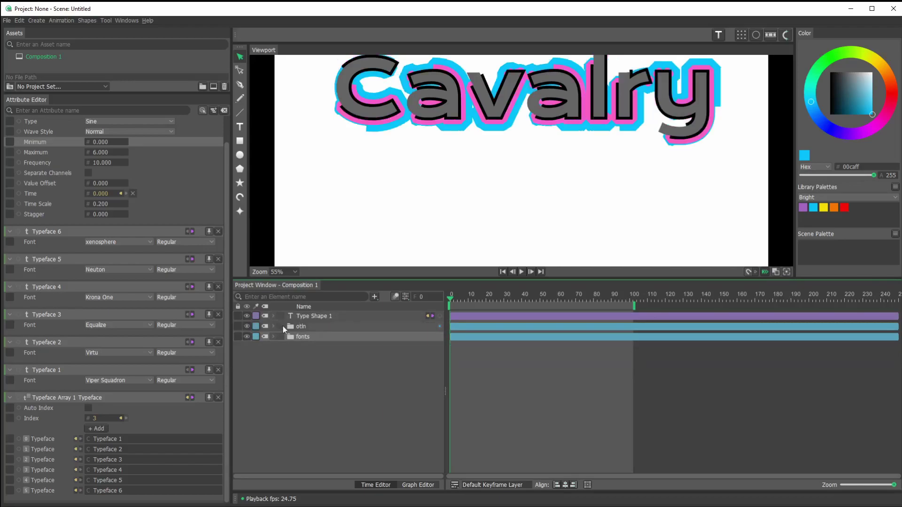
left_click_drag(371, 277, 372, 357)
left_click(306, 398)
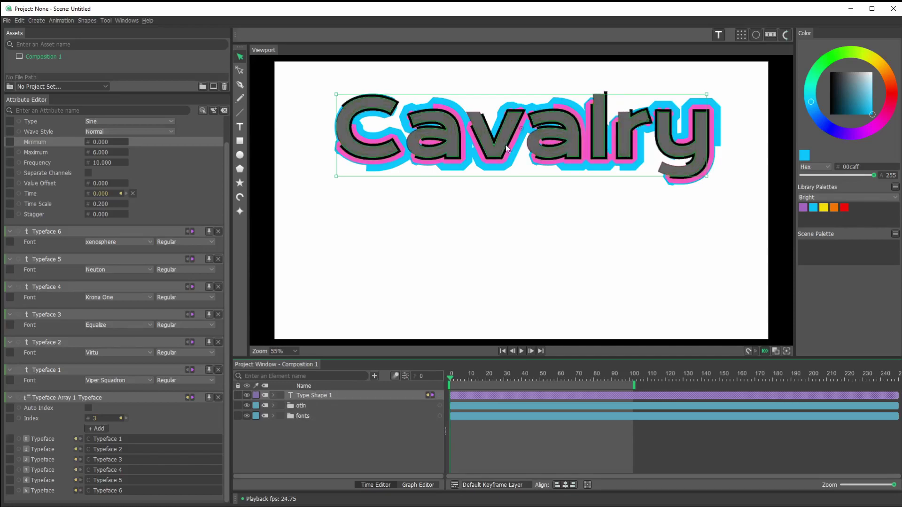
- Group Type Shape 1, otln and fonts together and rename the group 'line 1'
left_click(304, 418)
right_click(302, 415)
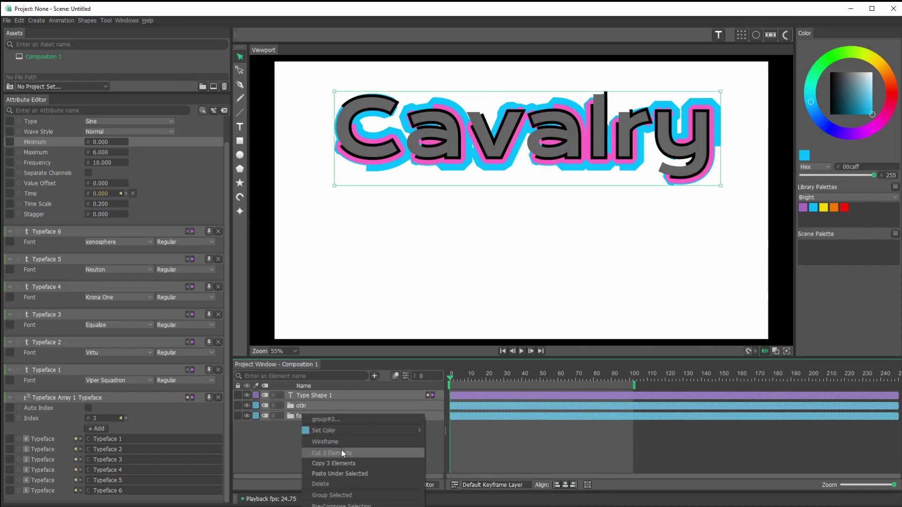
left_click(350, 496)
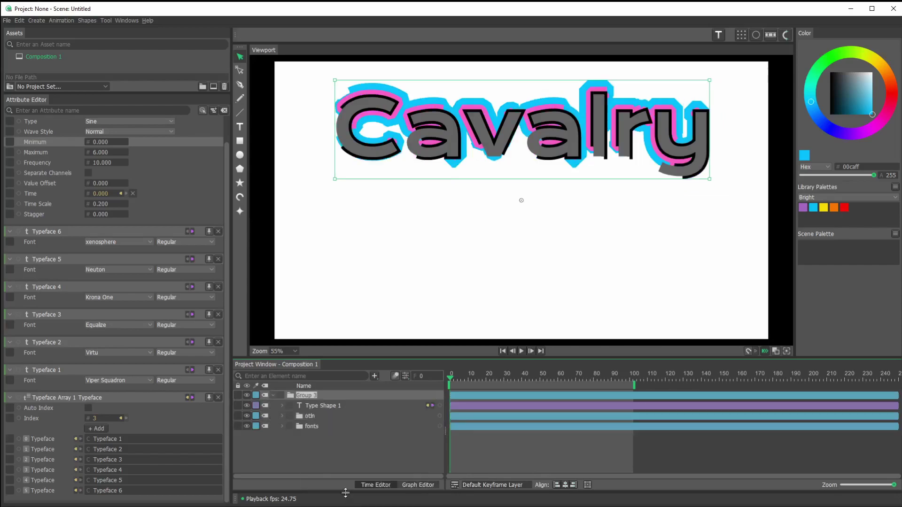
left_click(273, 395)
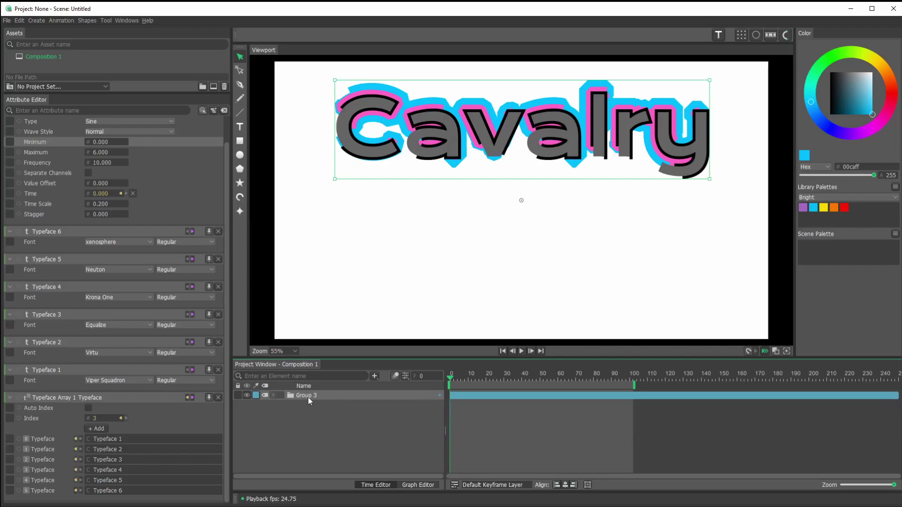
double_click(307, 396)
type("line")
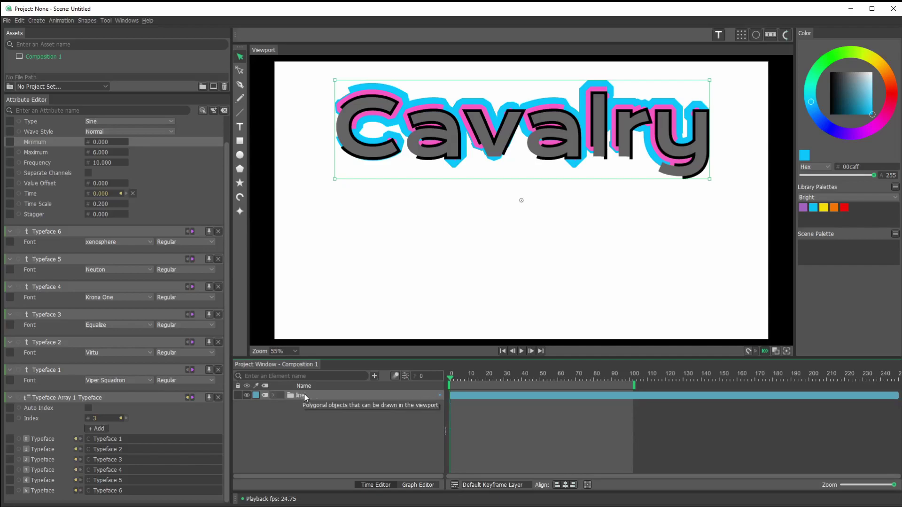
type(" 1")
left_click(281, 443)
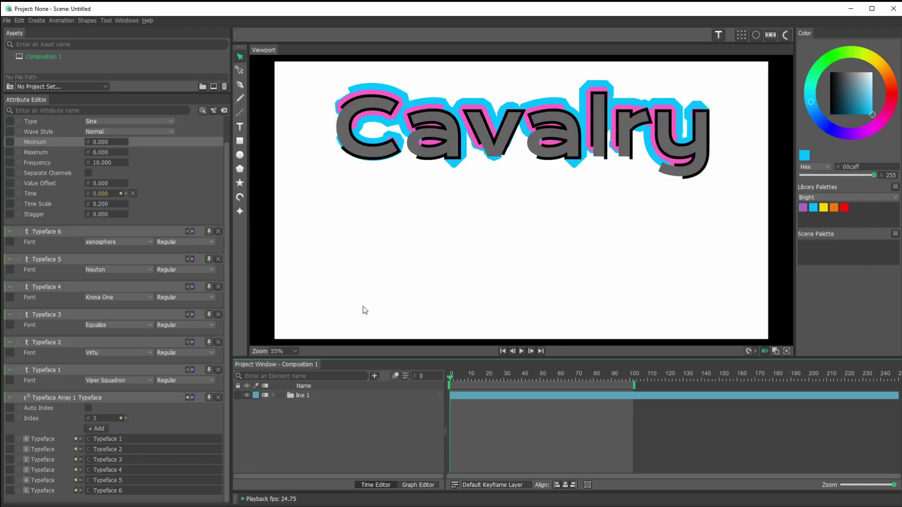
- Duplicate the line 1 group and rename the copy 'line 2'
left_click(305, 395)
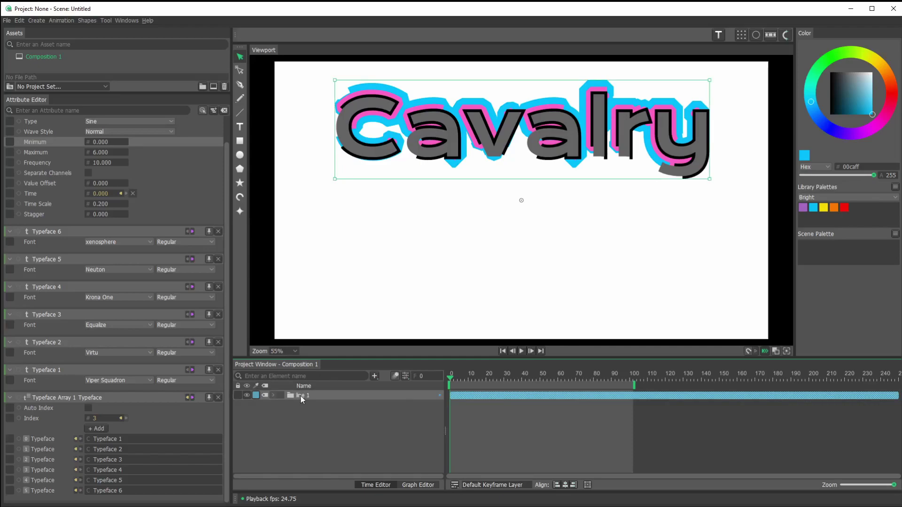
key("ctrl+c")
key("ctrl+v")
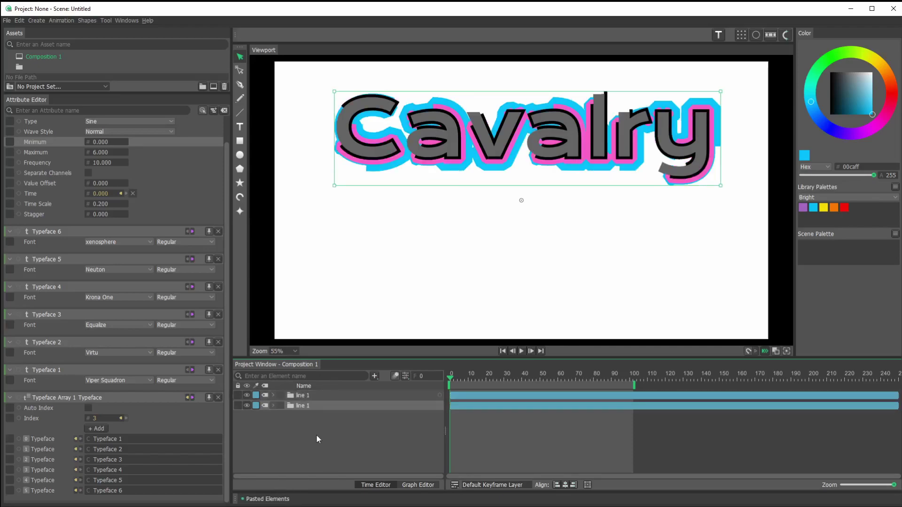
left_click(310, 399)
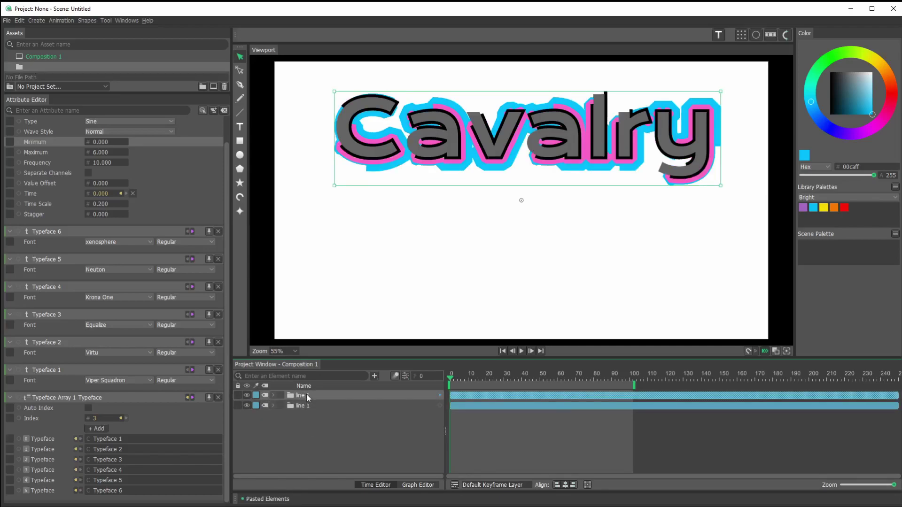
left_click(307, 396)
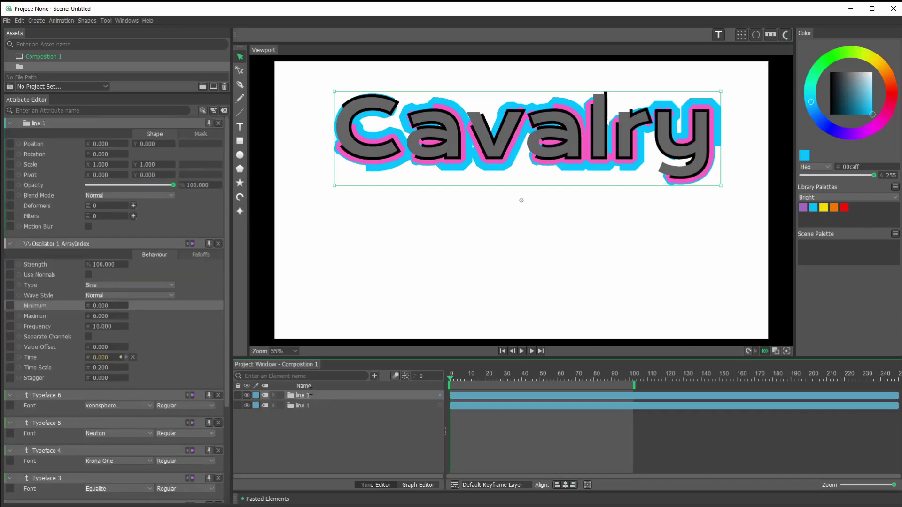
left_click(308, 395)
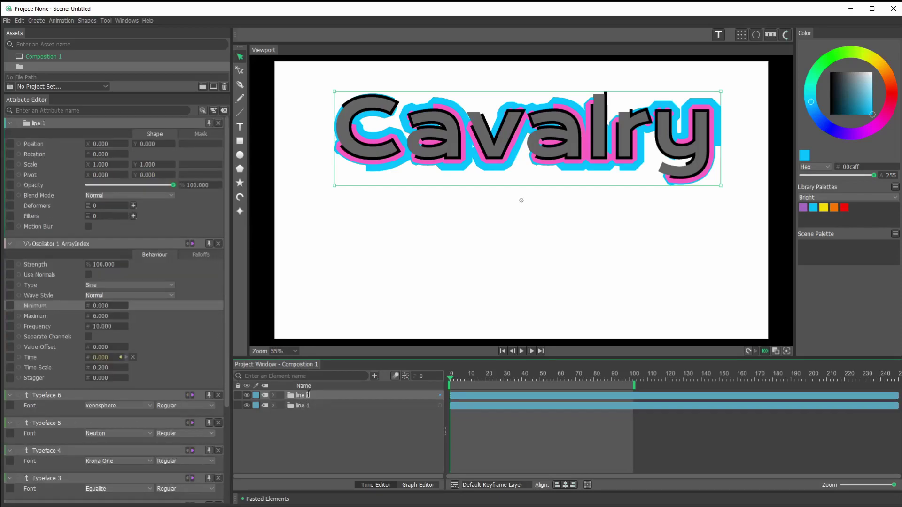
left_click(316, 450)
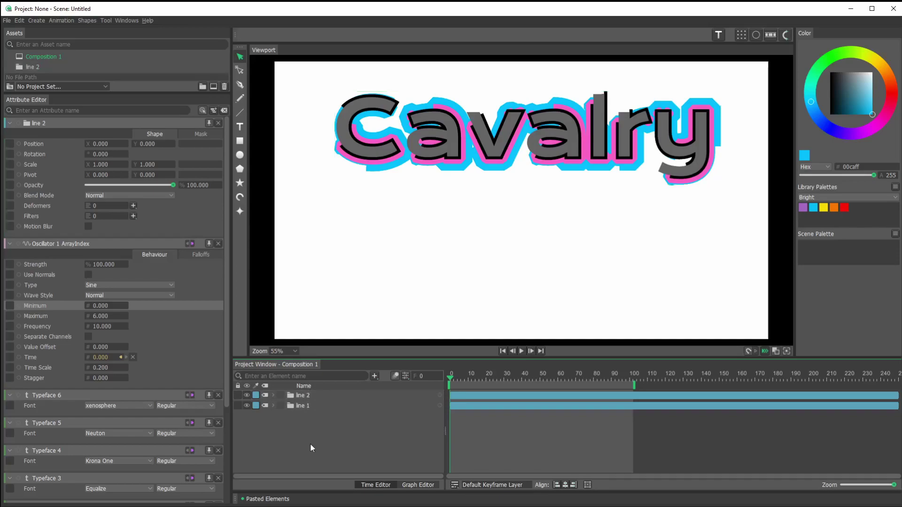
- Move line 2 below the first line to Y -271.908 and expand its layers
left_click(301, 397)
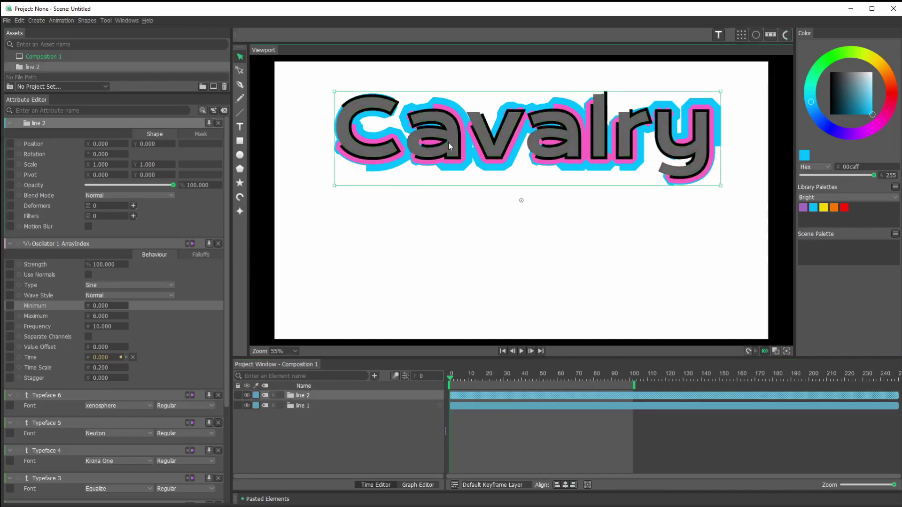
left_click_drag(449, 142, 453, 207)
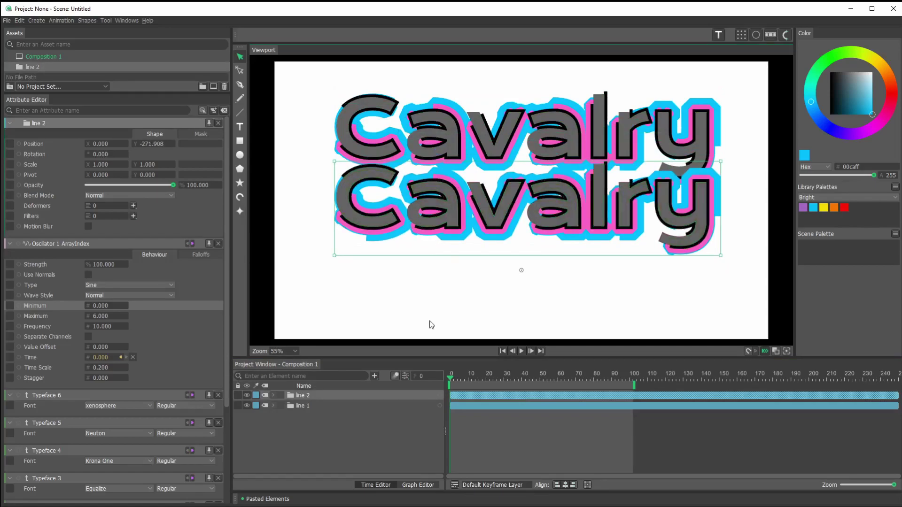
left_click(452, 216)
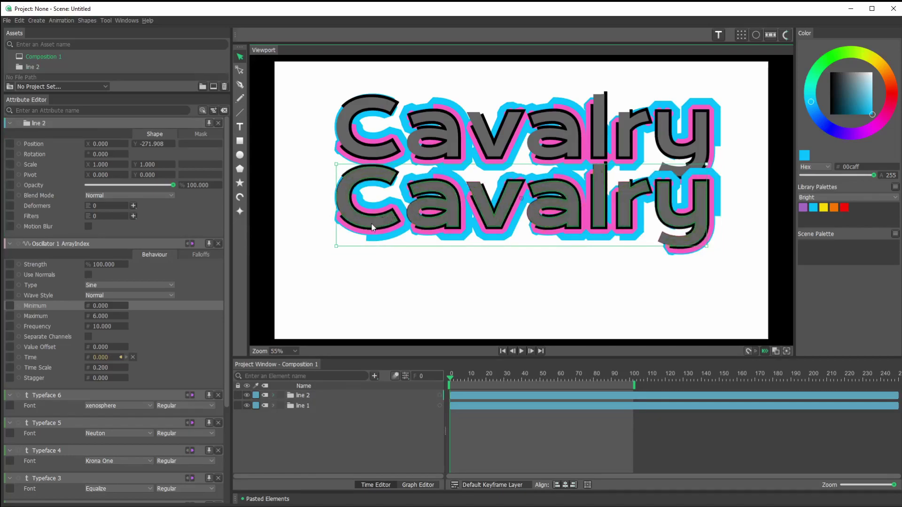
left_click(273, 396)
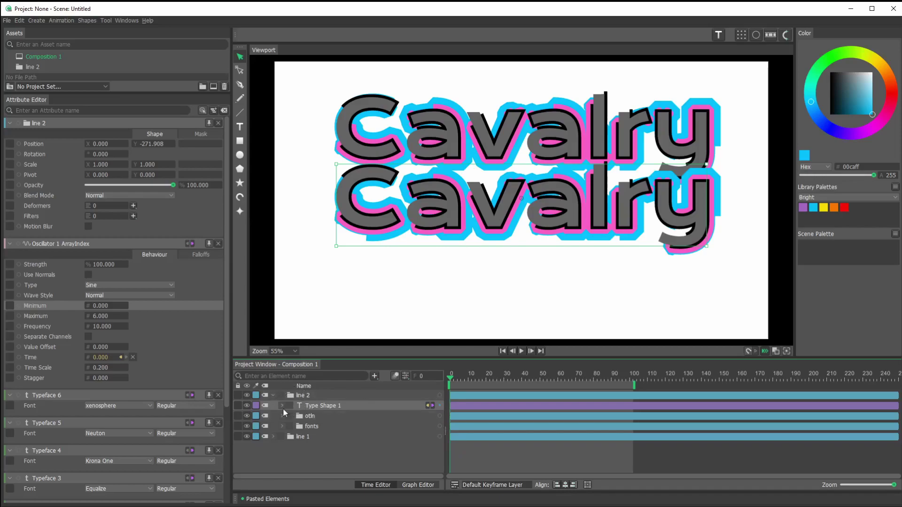
- Replace line 2's text CAVALRY with 'Typeface', then collapse the line 2 group
left_click(319, 406)
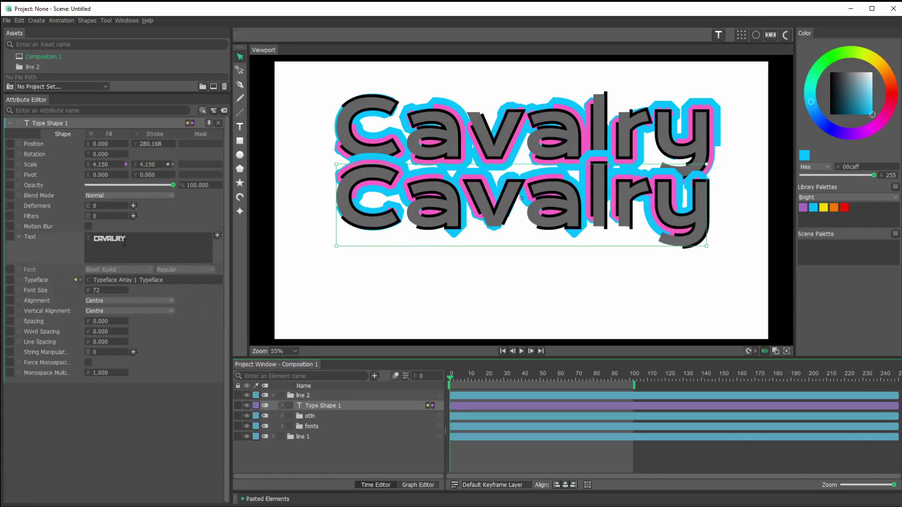
left_click_drag(127, 238, 43, 233)
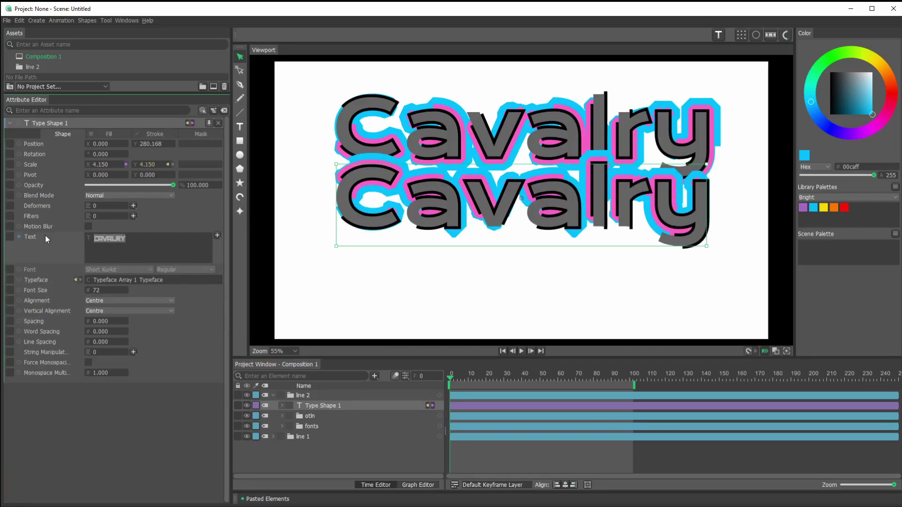
type("Typeface")
left_click(273, 449)
left_click(273, 449)
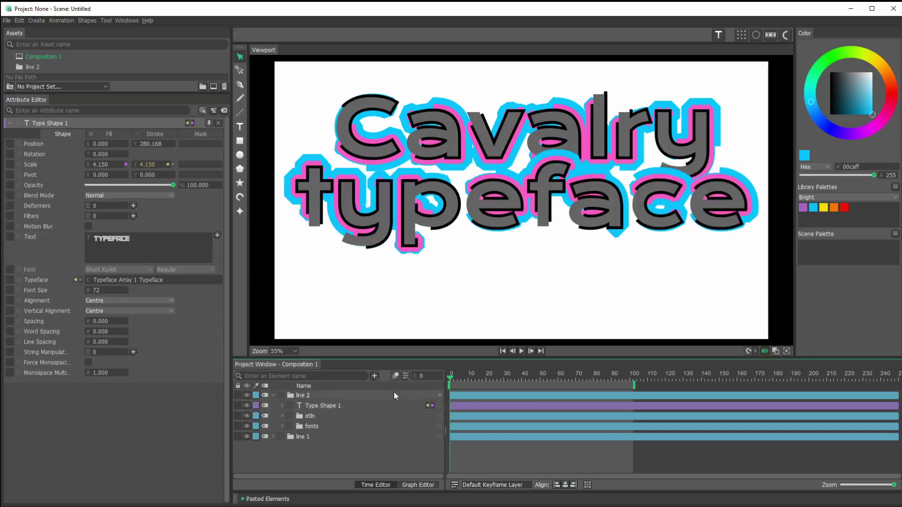
left_click(273, 395)
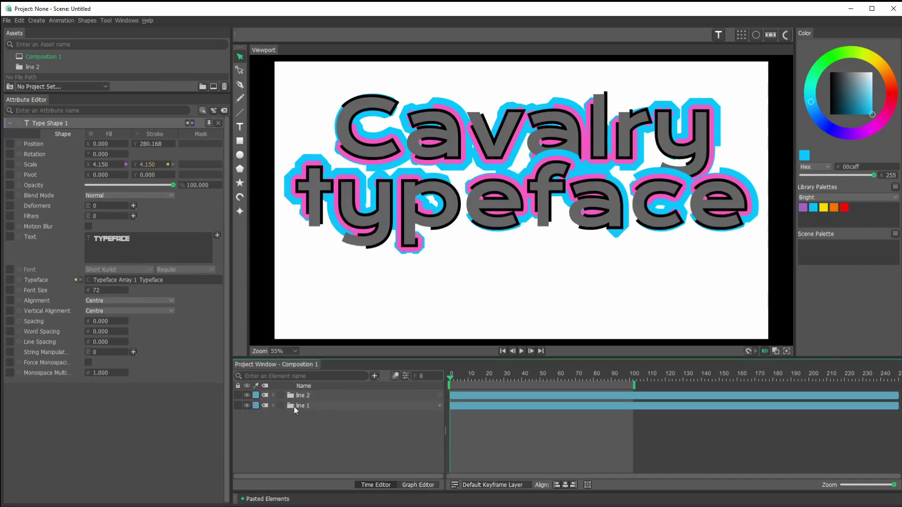
- Duplicate the line 2 group and rename the copy 'line 3'
left_click(305, 396)
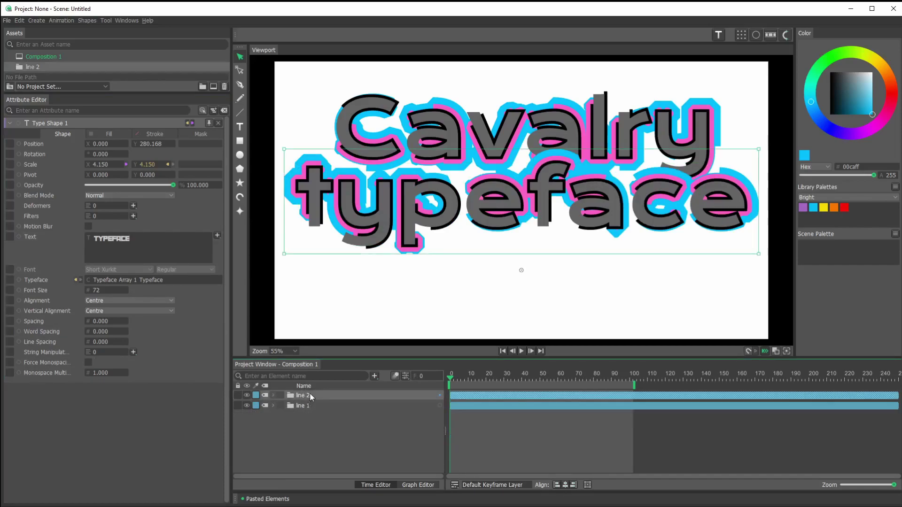
key("ctrl+c")
key("ctrl+v")
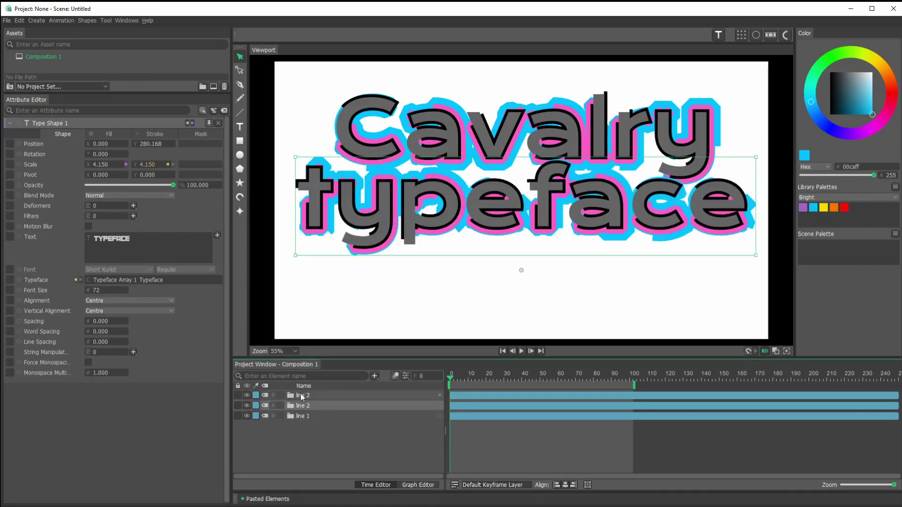
left_click(306, 396)
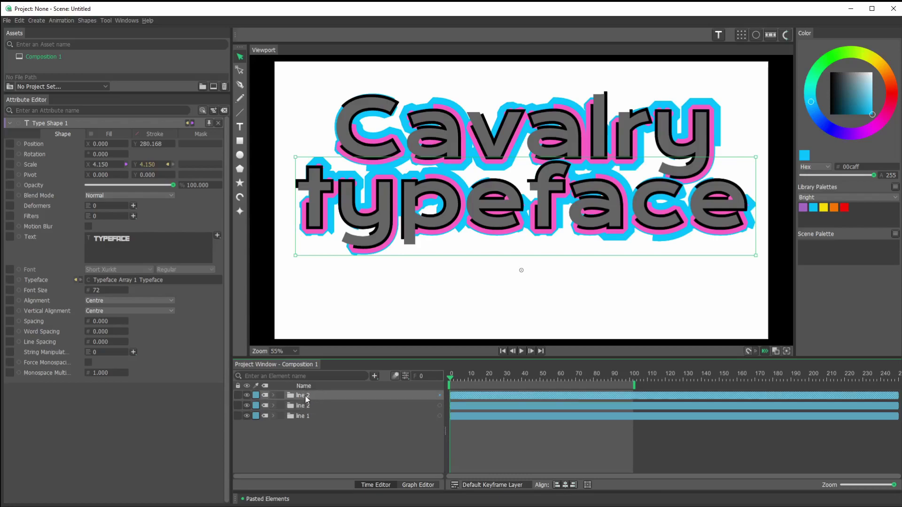
left_click(306, 396)
key("Right")
double_click(308, 397)
left_click(309, 449)
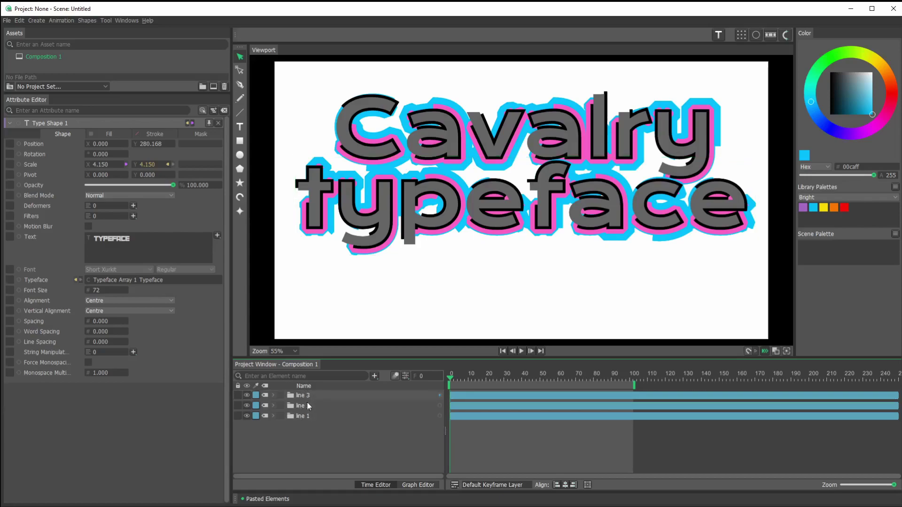
- Move line 3 below 'typeface' and change its text to 'array'
left_click(303, 396)
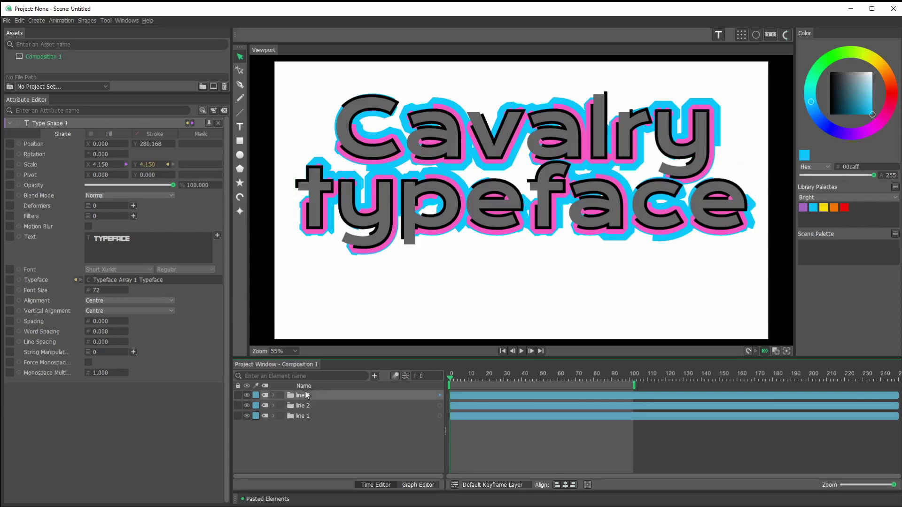
left_click_drag(454, 203, 415, 323)
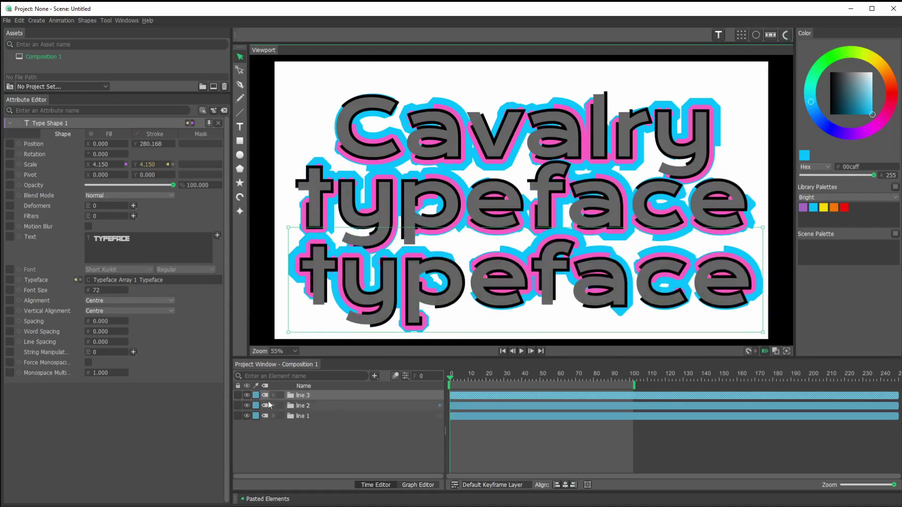
left_click(273, 395)
left_click(325, 407)
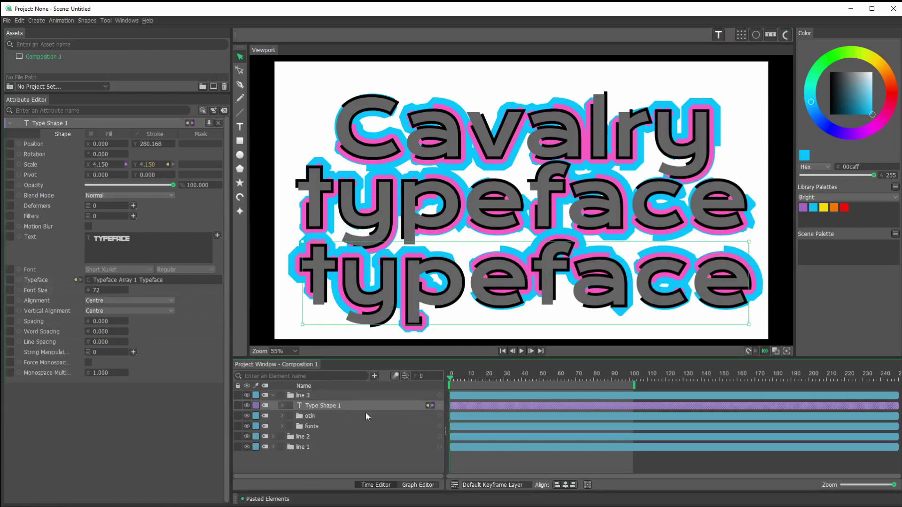
double_click(141, 235)
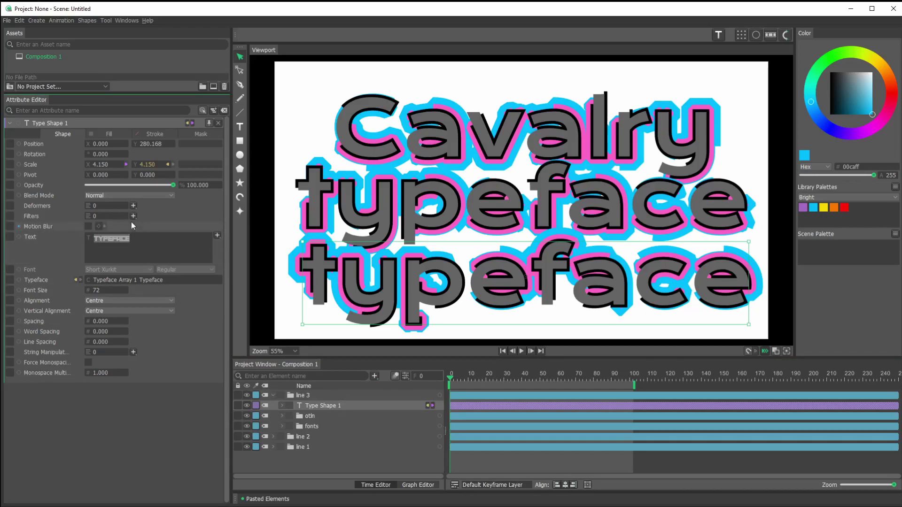
type("array")
key("Return")
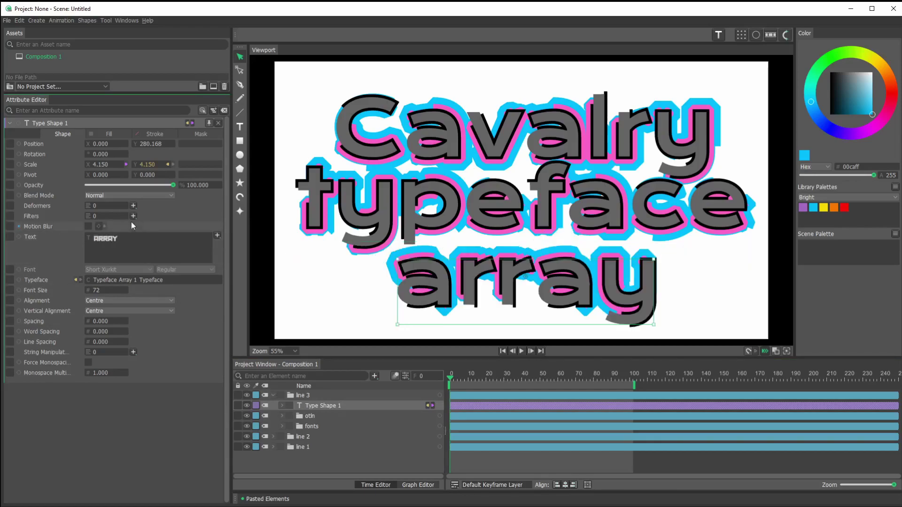
- Play the animation and stop it with all three words in one angular typeface
left_click(322, 454)
left_click(521, 352)
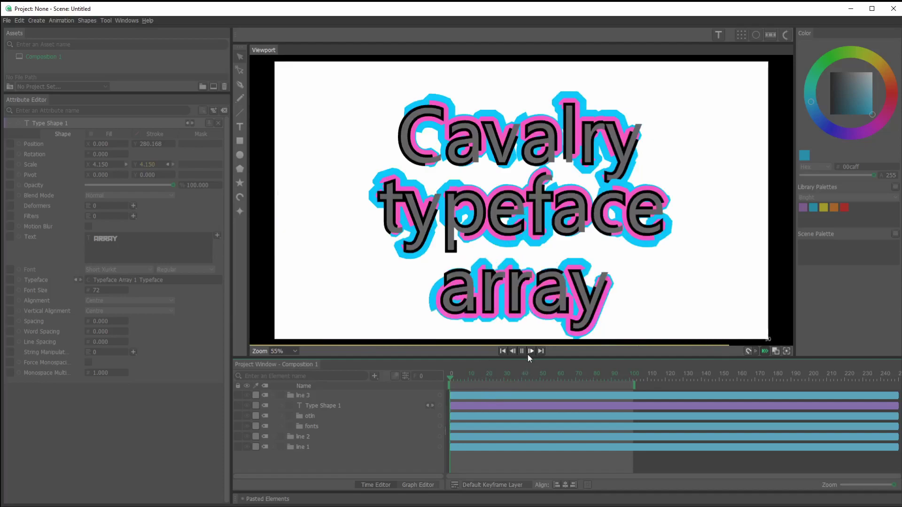
left_click(521, 351)
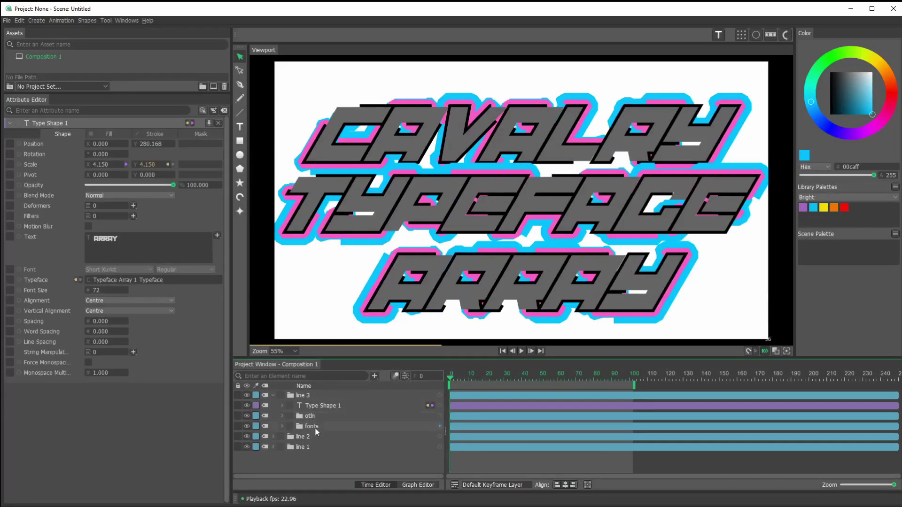
- Set line 3's oscillator Value Offset to 2.470
left_click(282, 406)
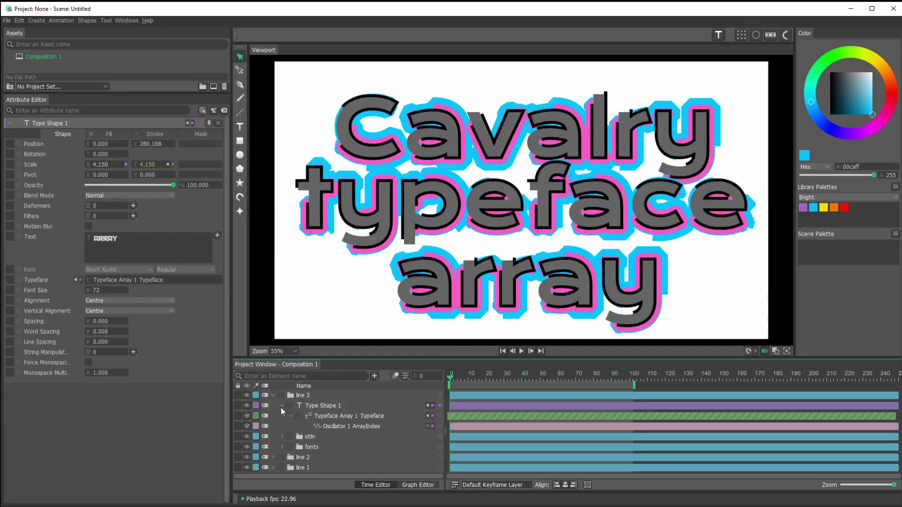
left_click(335, 428)
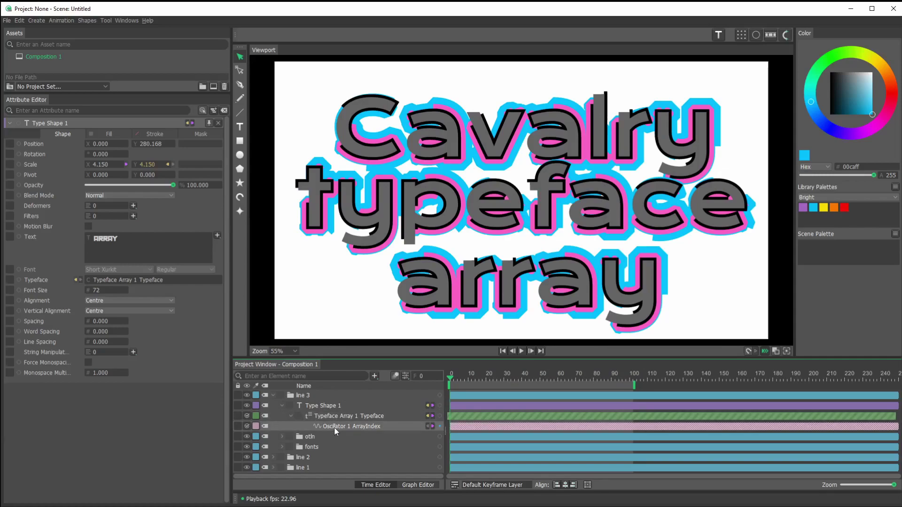
left_click(336, 429)
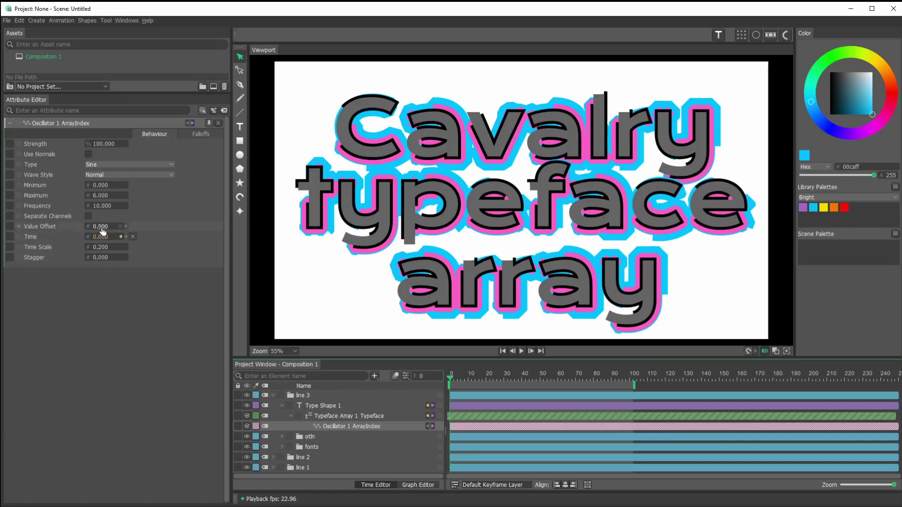
left_click_drag(102, 231, 218, 241)
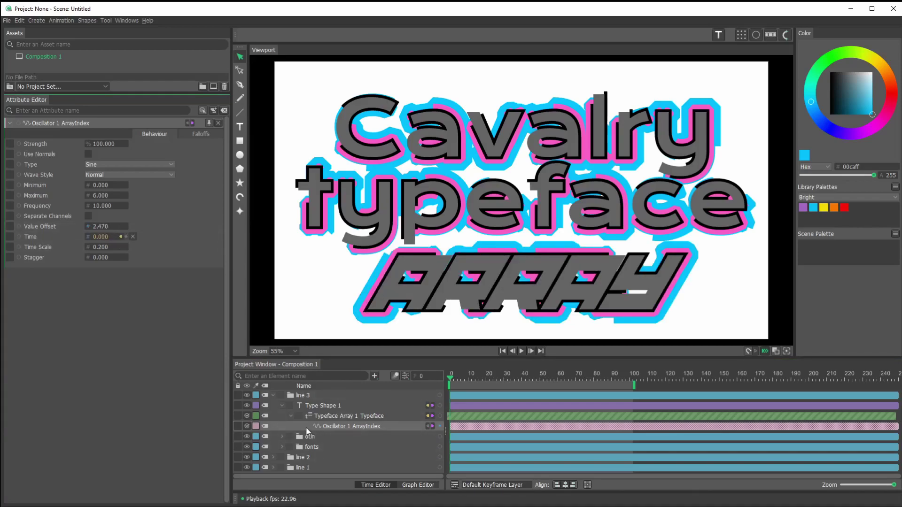
- Set line 2's oscillator Value Offset to -2.480
left_click(272, 396)
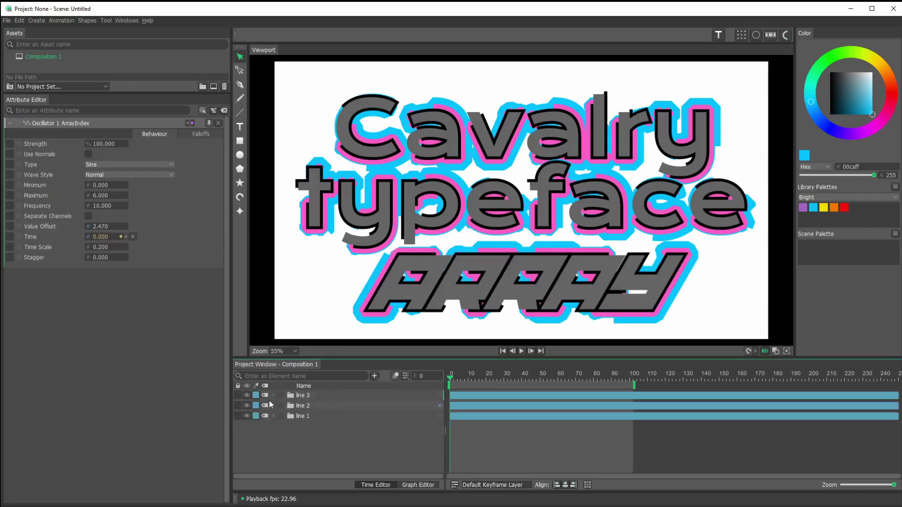
left_click(273, 405)
left_click(282, 416)
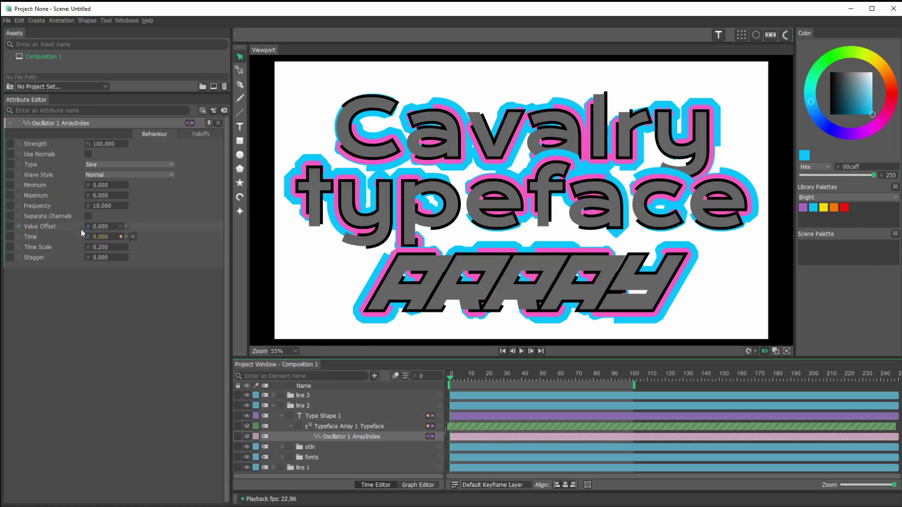
left_click_drag(96, 226, 3, 231)
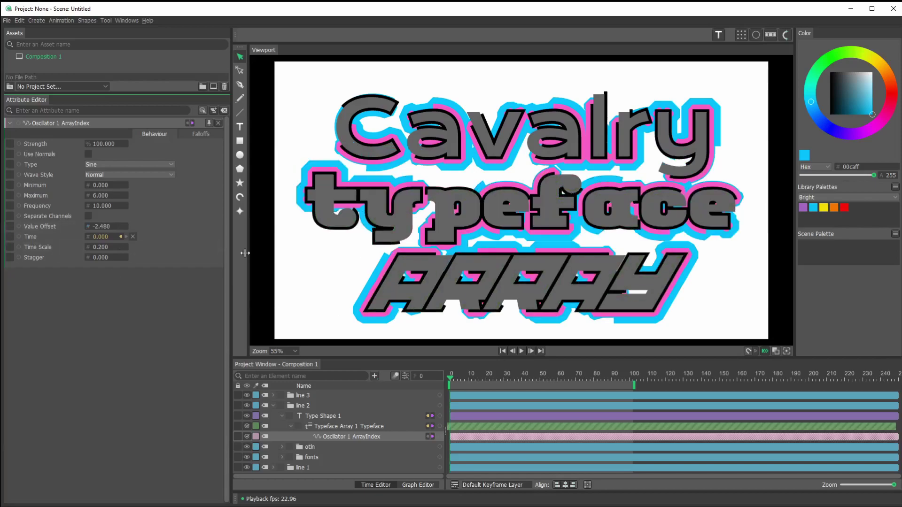
- Play the animation to watch the three words cycle fonts out of step
left_click(522, 351)
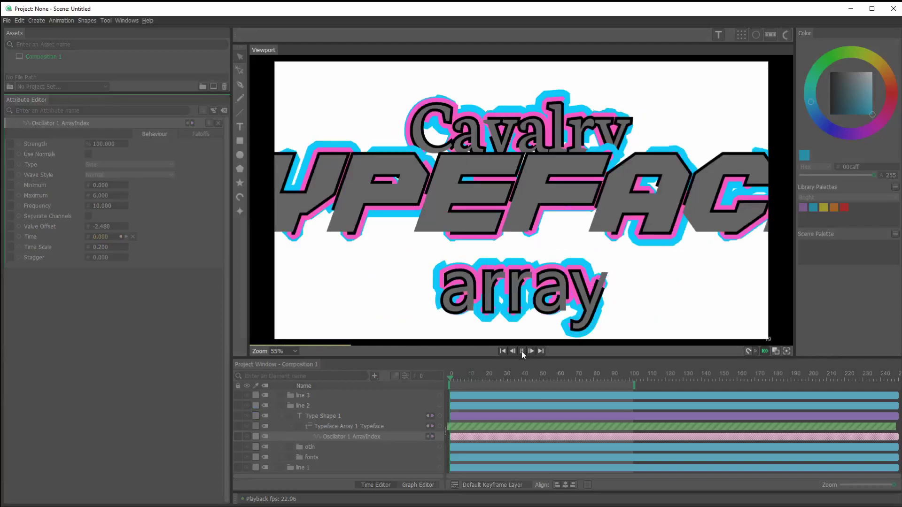